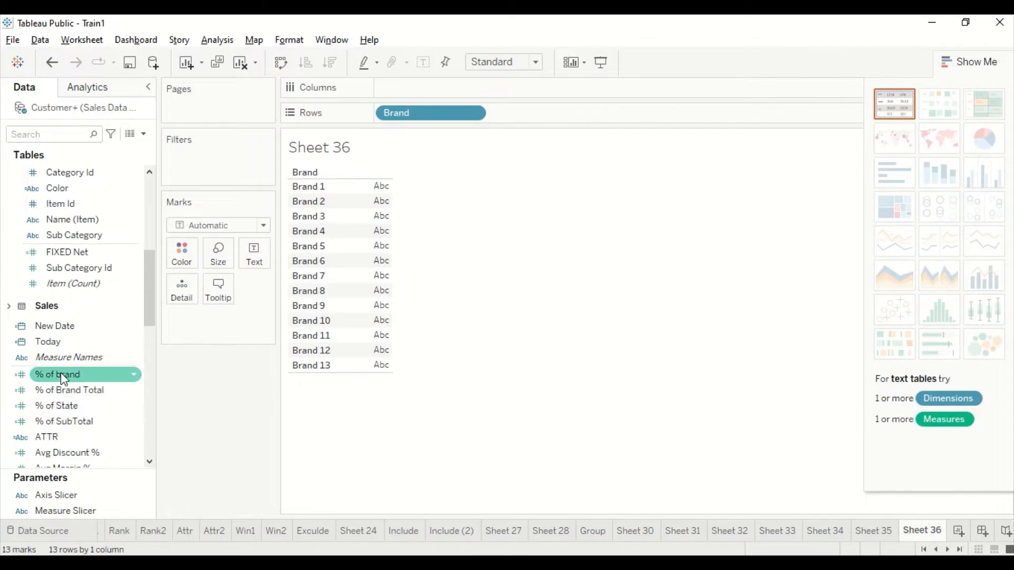
- Search the data fields for "net" and add Net Sales as the values shown for each brand in the table
scroll(70, 377, "down", 8)
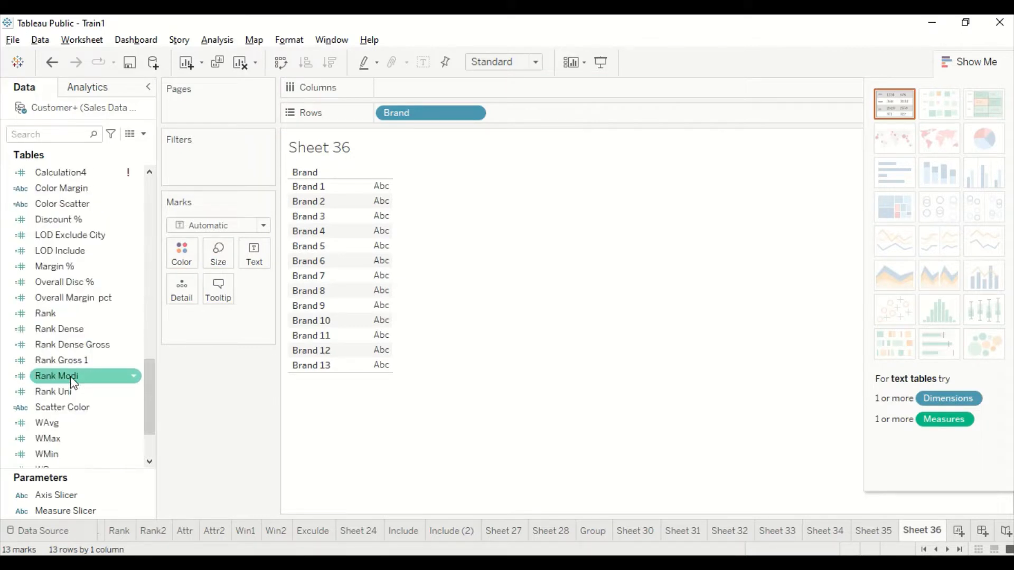
scroll(70, 376, "down", 2)
scroll(73, 360, "up", 10)
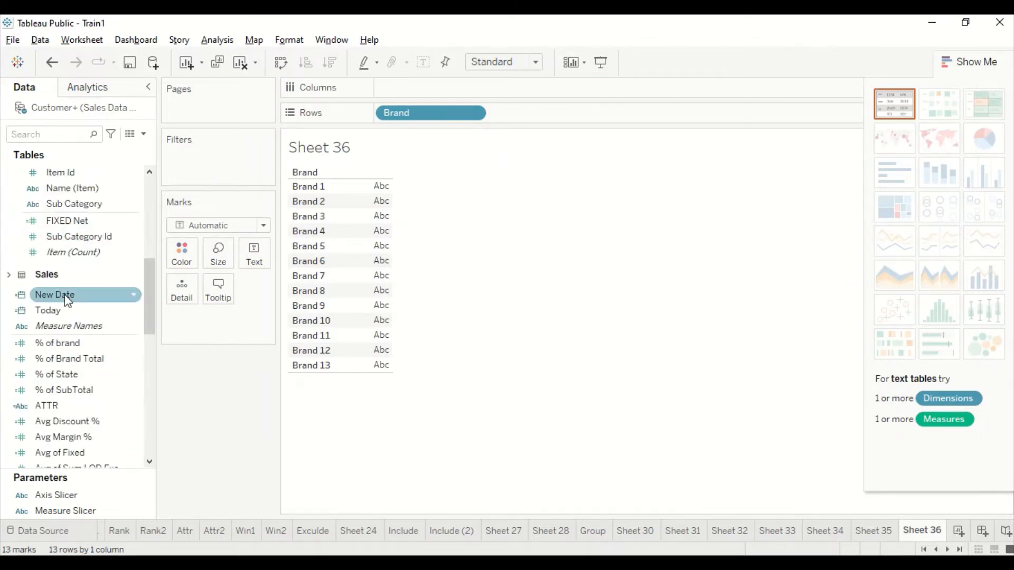
scroll(67, 333, "up", 2)
scroll(66, 286, "up", 2)
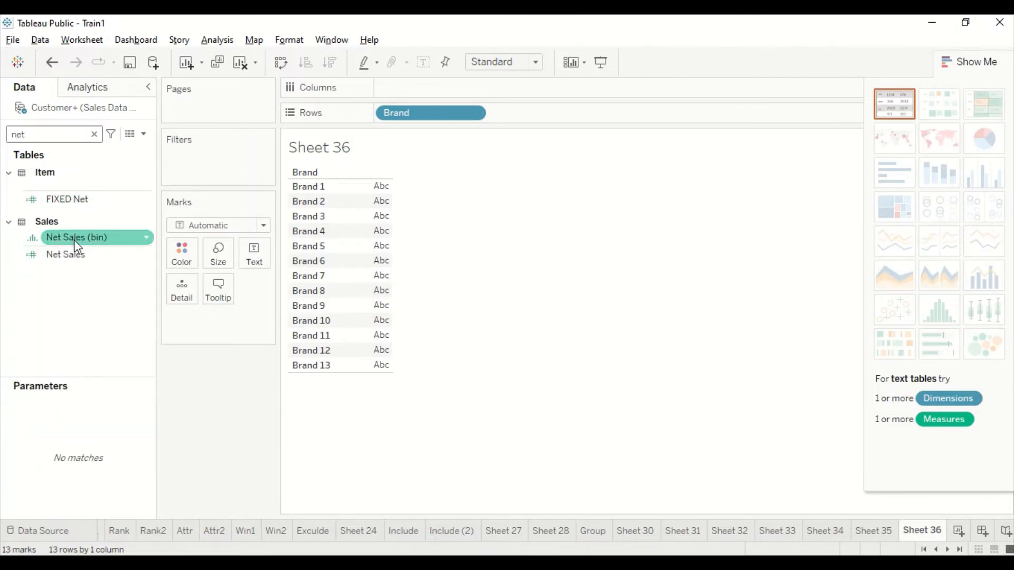
left_click_drag(77, 239, 362, 215)
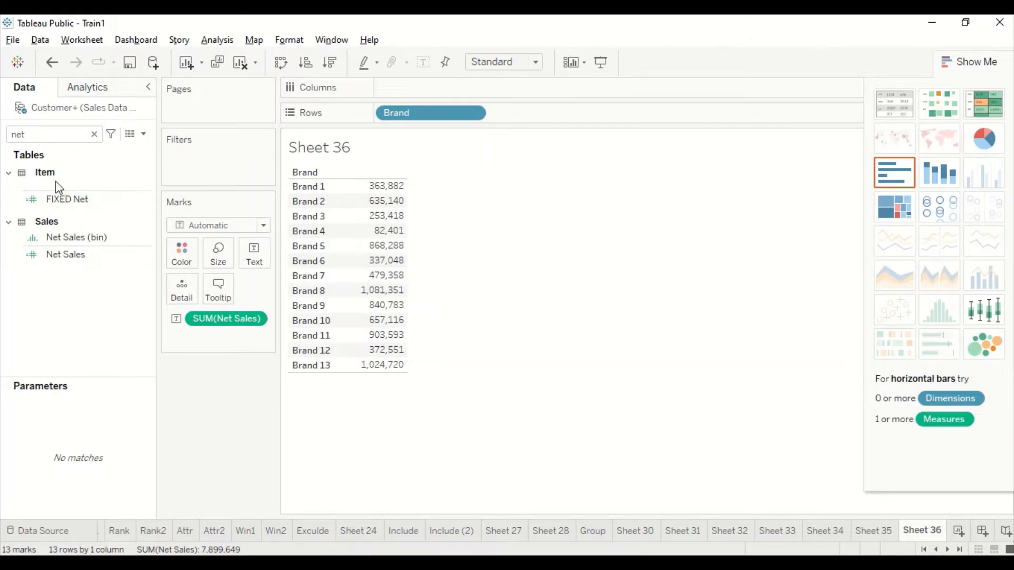
mouse_move(355, 202)
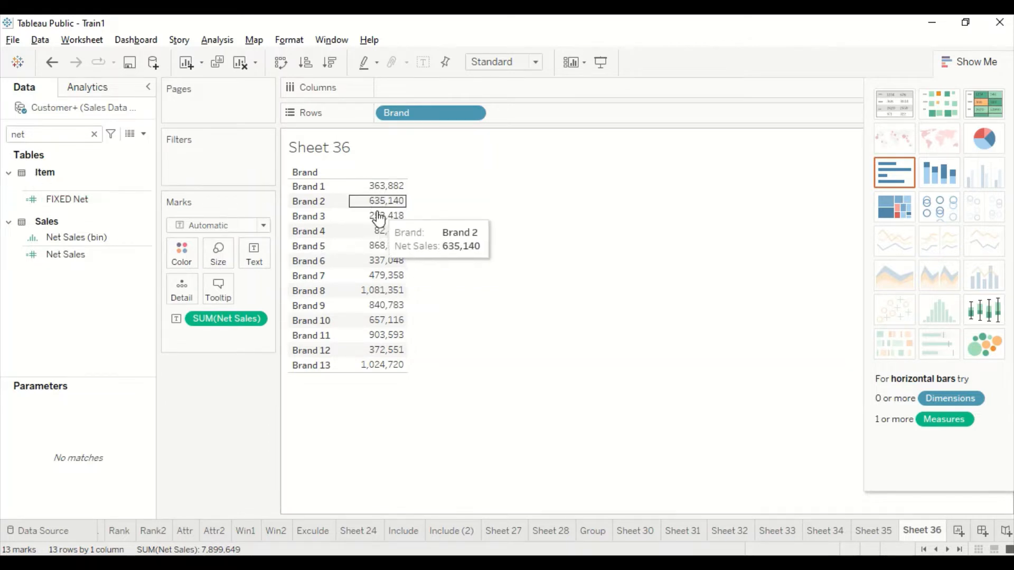
mouse_move(382, 238)
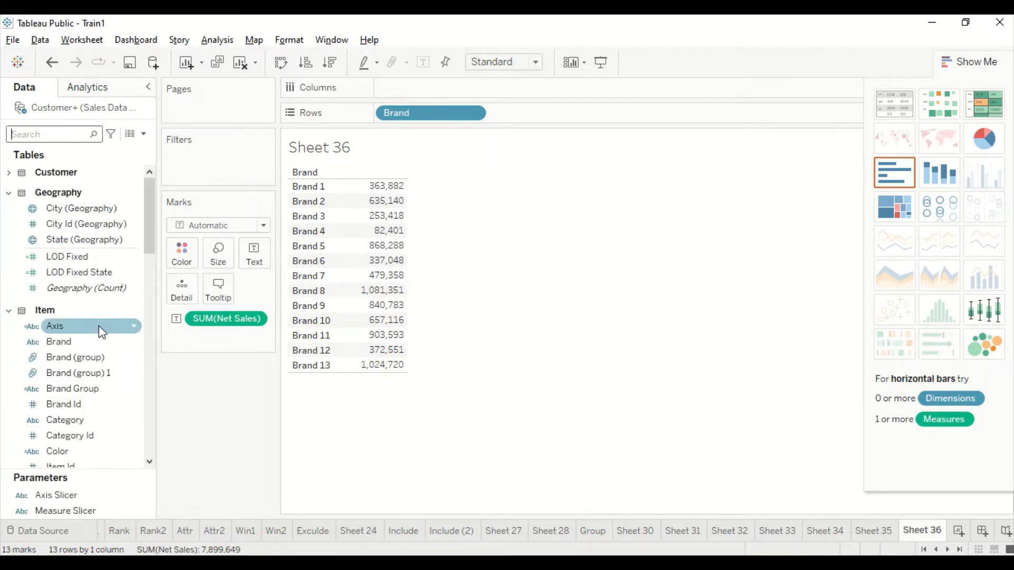
- Add the Discount % and Margin % calculated fields to the tooltip of the brand table's marks
scroll(74, 359, "down", 4)
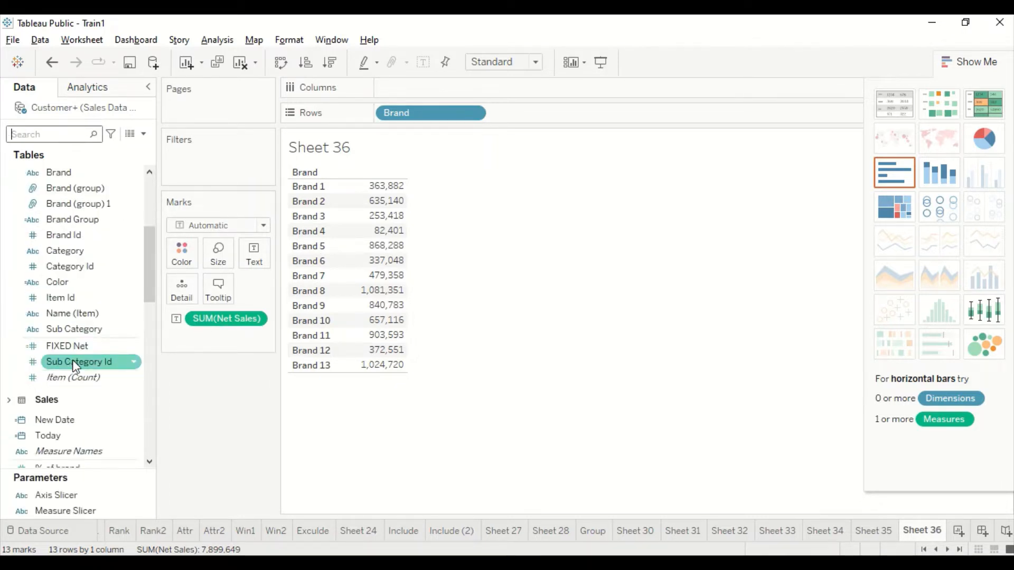
scroll(72, 361, "down", 5)
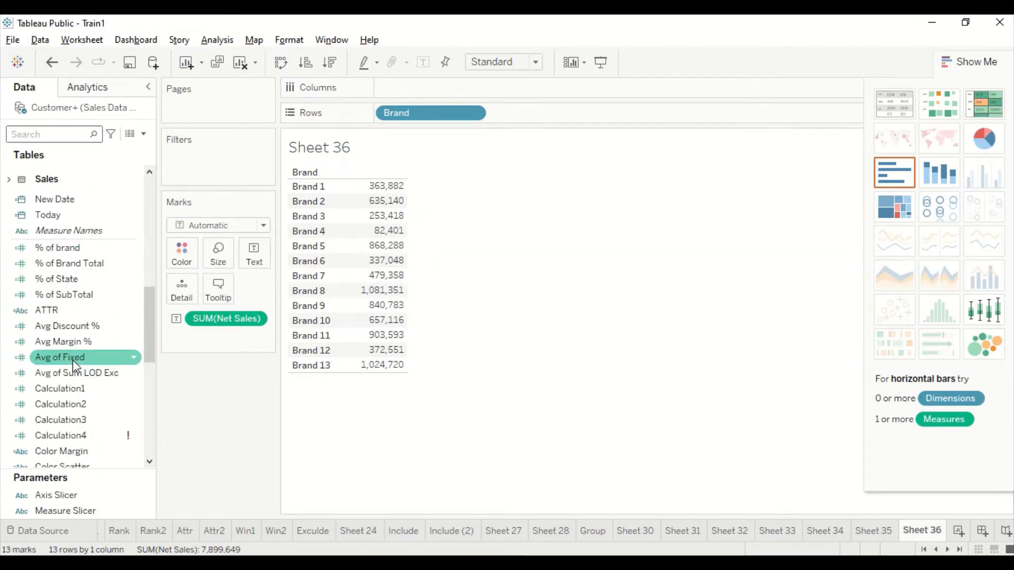
scroll(74, 370, "down", 3)
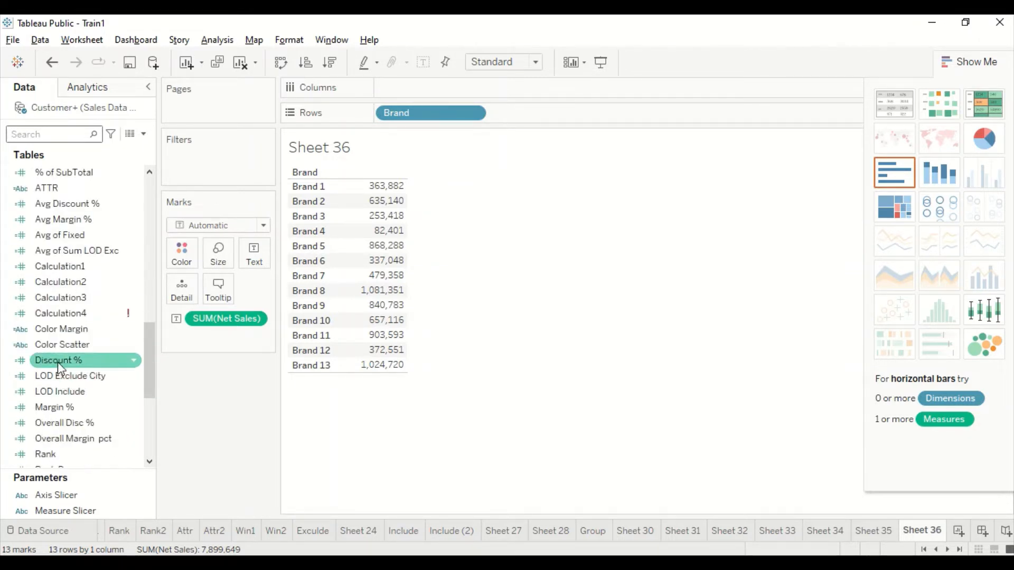
left_click_drag(58, 362, 221, 289)
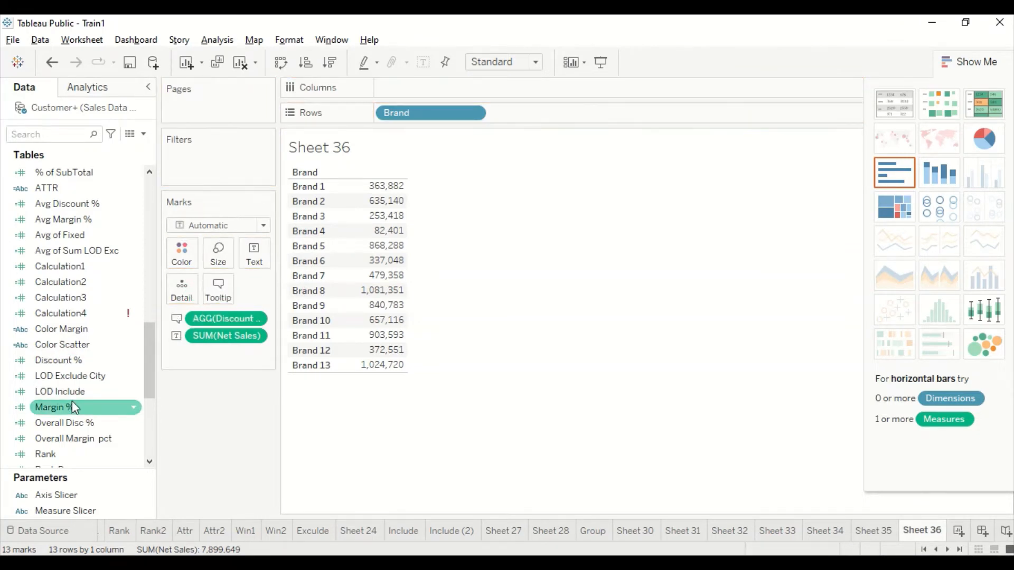
left_click_drag(71, 407, 215, 288)
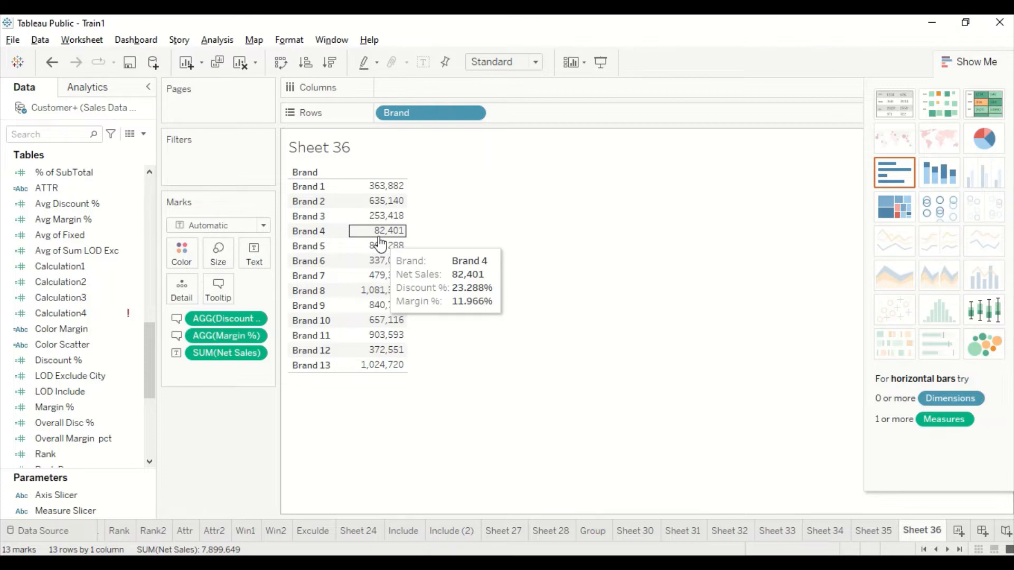
- Switch to the Power BI Desktop report and add a new blank page
key("alt+Tab")
key("Tab")
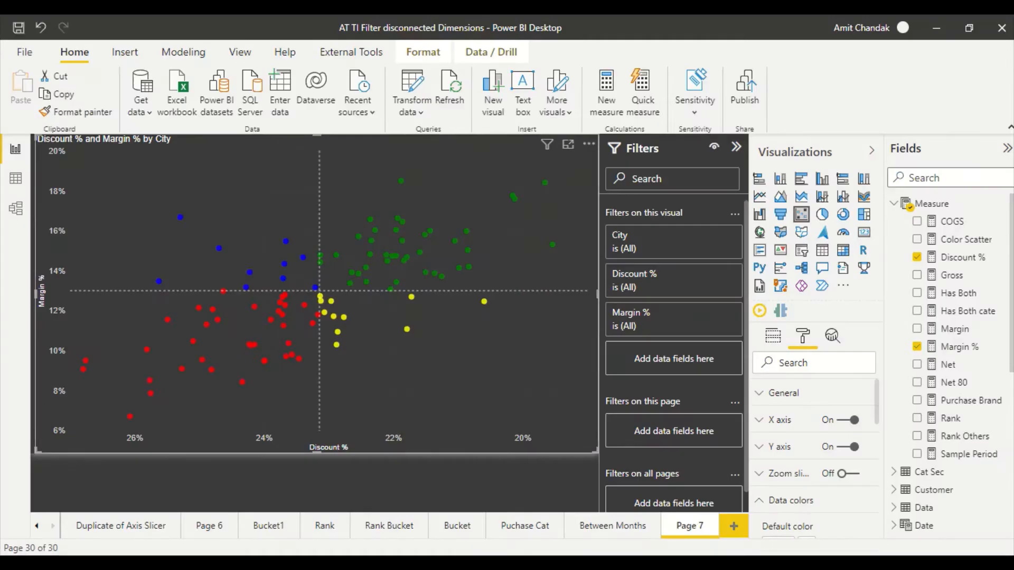
left_click(731, 526)
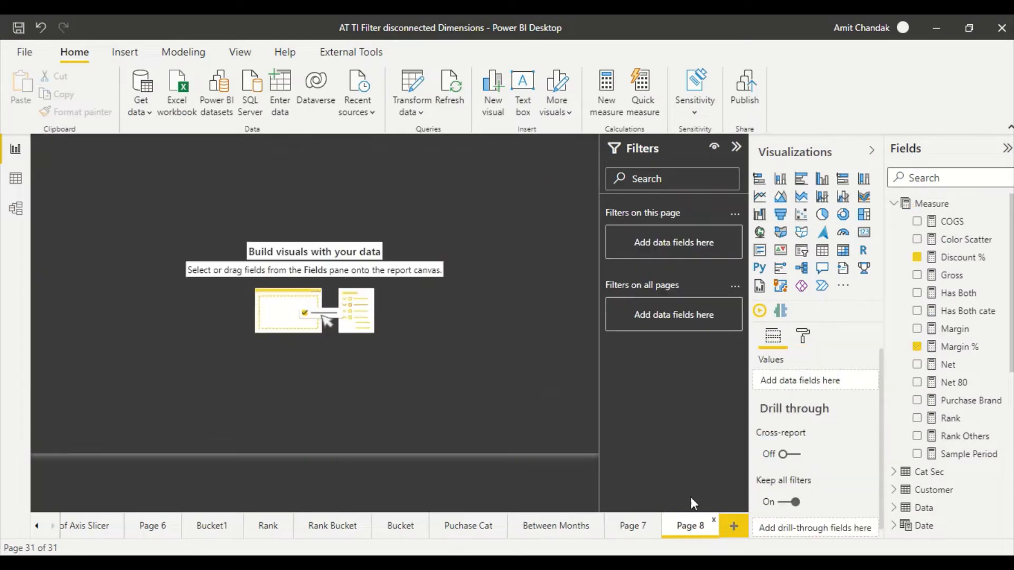
- Create a table visual on the new page with Brand from the Item table and the Net measure, enlarged to fit all brands
left_click(894, 203)
left_click(894, 311)
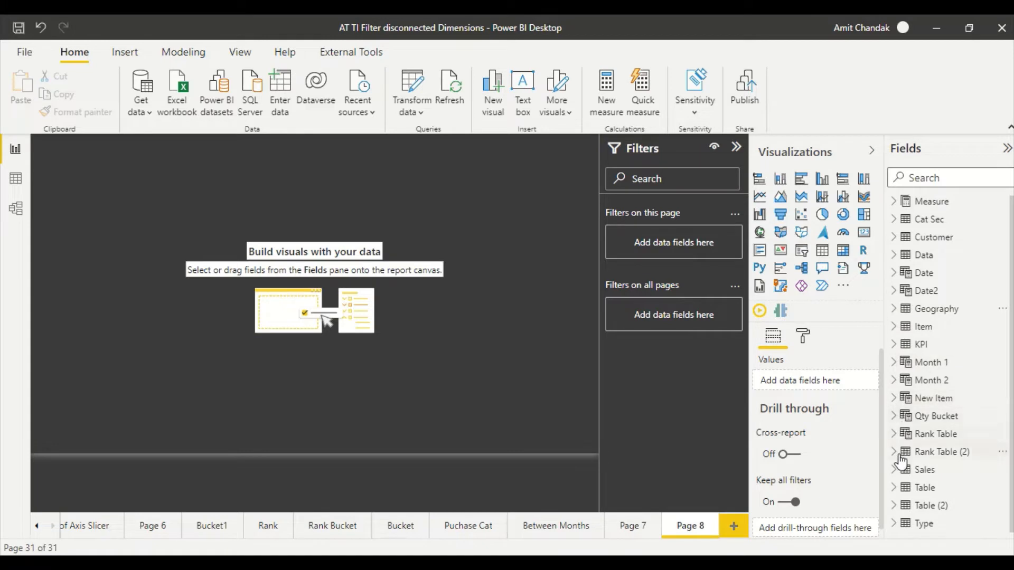
left_click(905, 329)
left_click(922, 327)
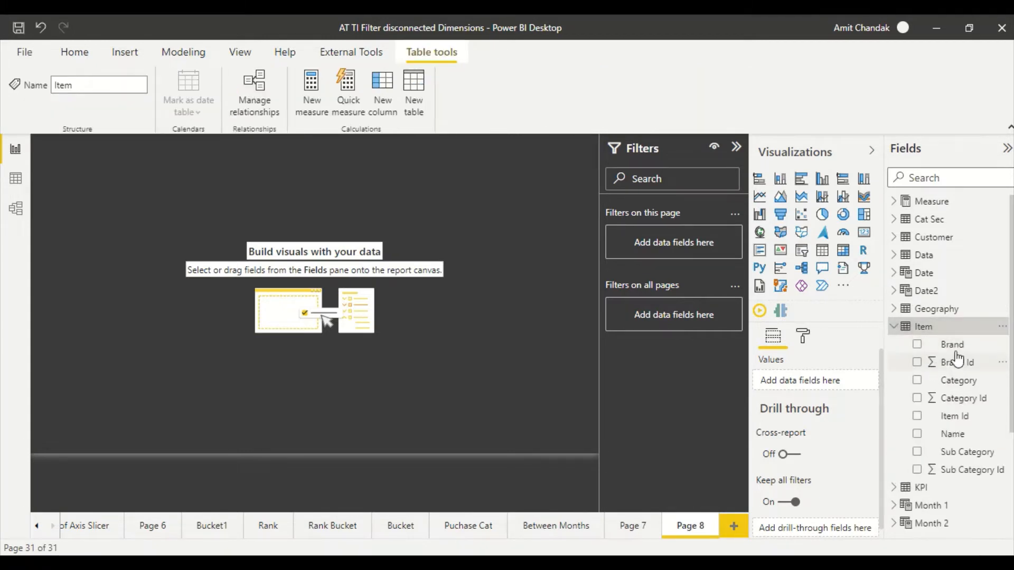
left_click_drag(951, 344, 328, 433)
left_click_drag(237, 333, 245, 358)
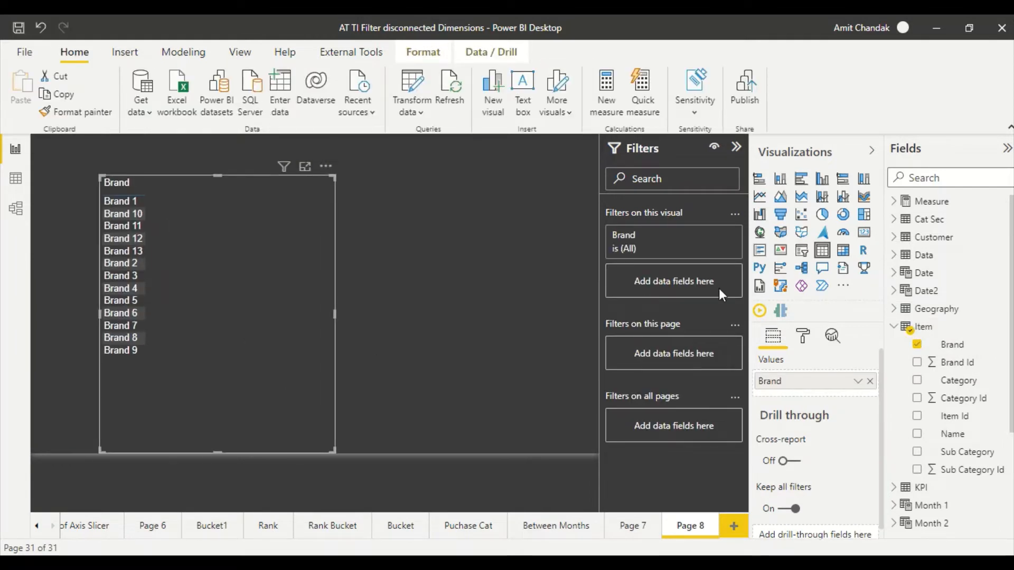
left_click(896, 205)
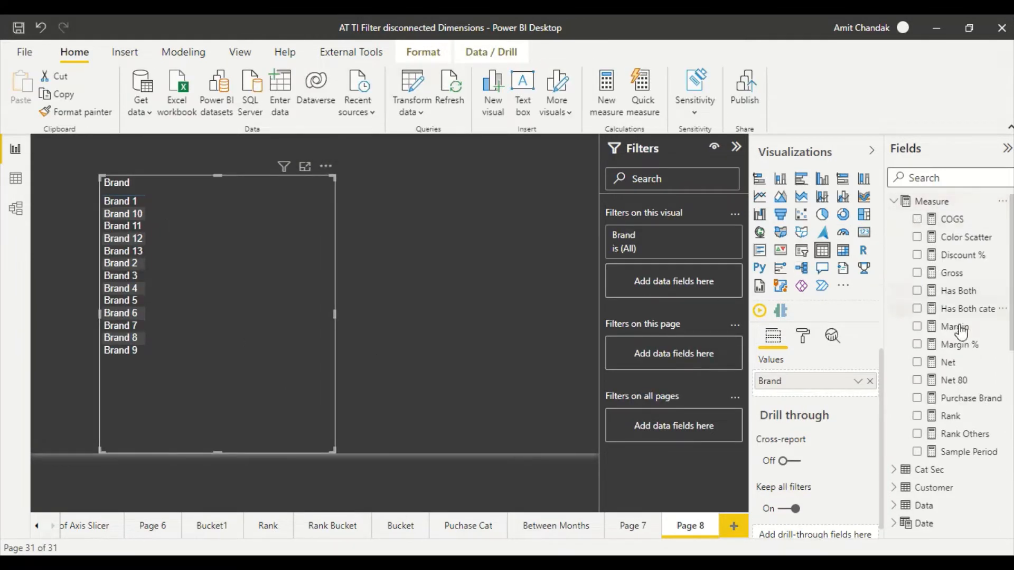
left_click_drag(950, 361, 286, 296)
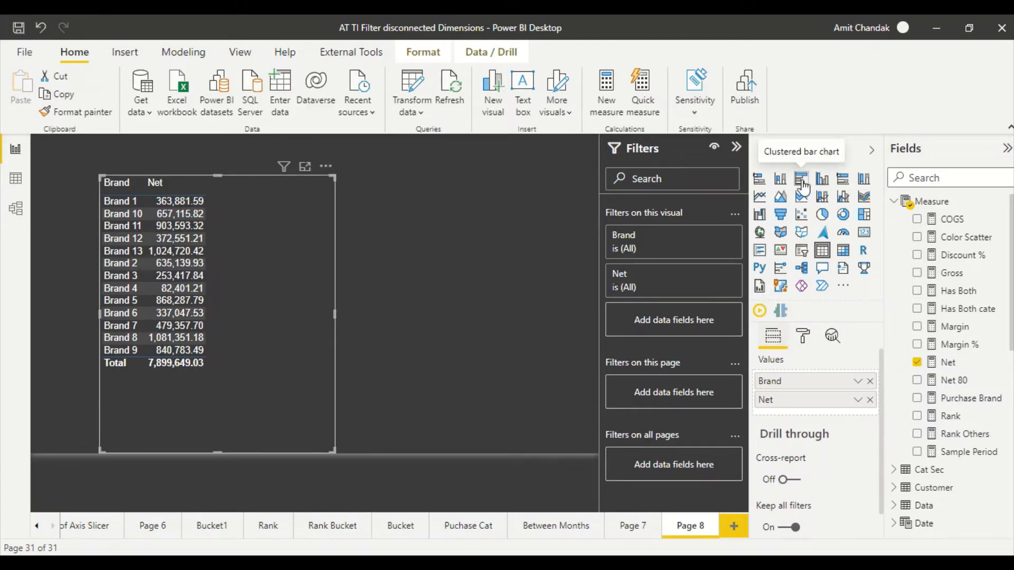
- Examine the table visual's formatting options and field wells for tooltip settings
scroll(796, 391, "down", 1)
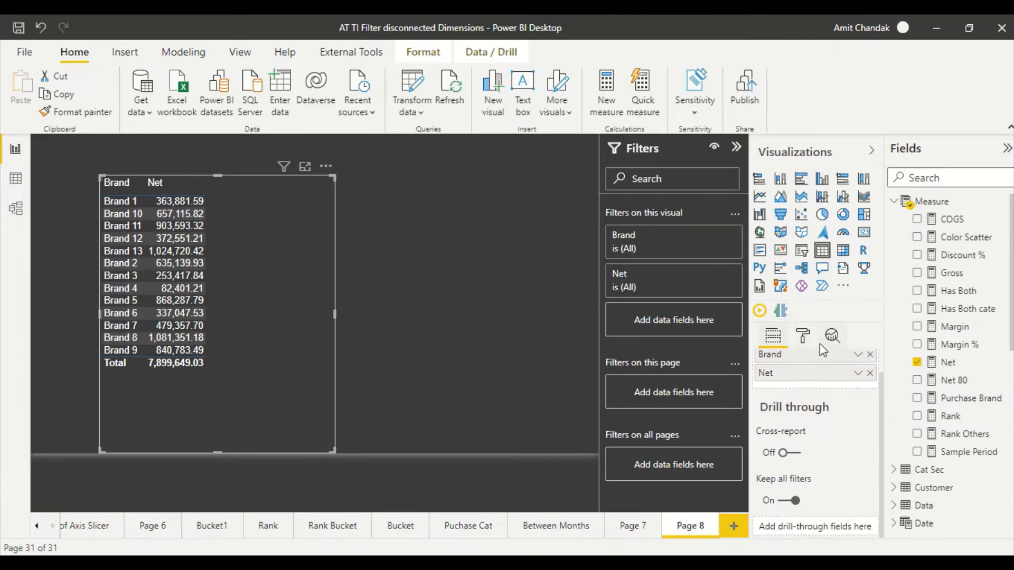
scroll(824, 361, "up", 1)
left_click(803, 336)
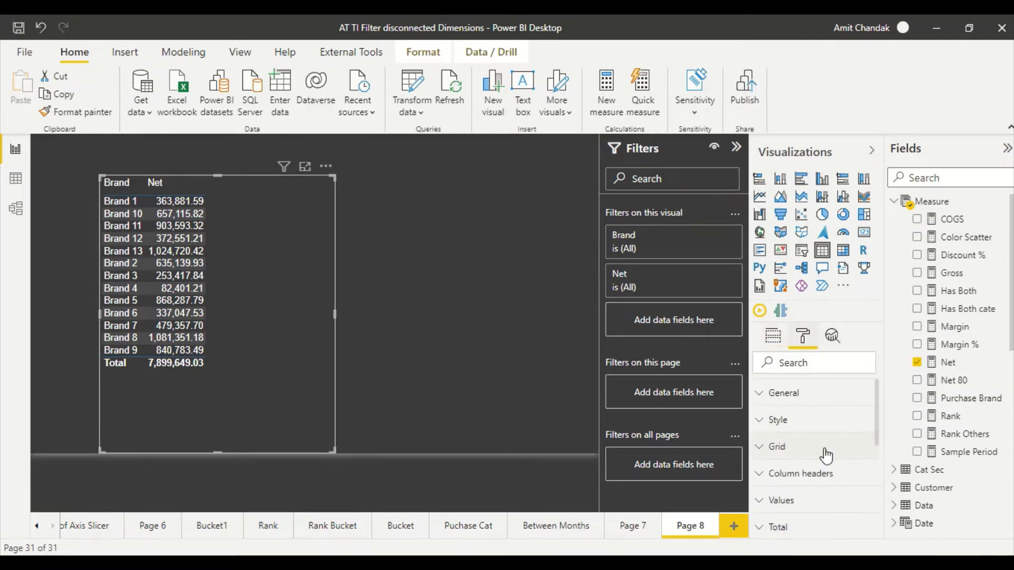
scroll(831, 482, "down", 5)
scroll(834, 495, "down", 2)
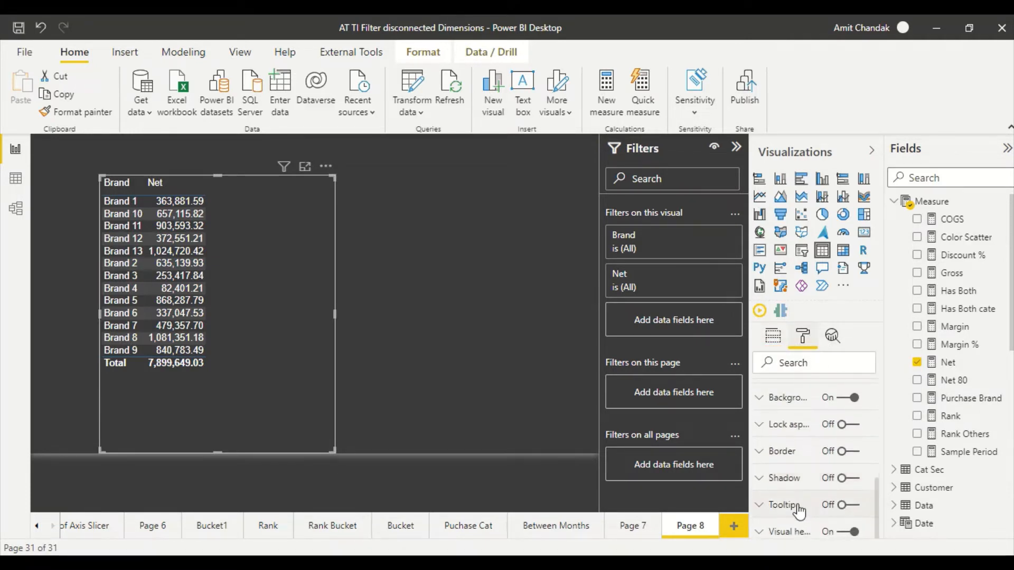
left_click(826, 501)
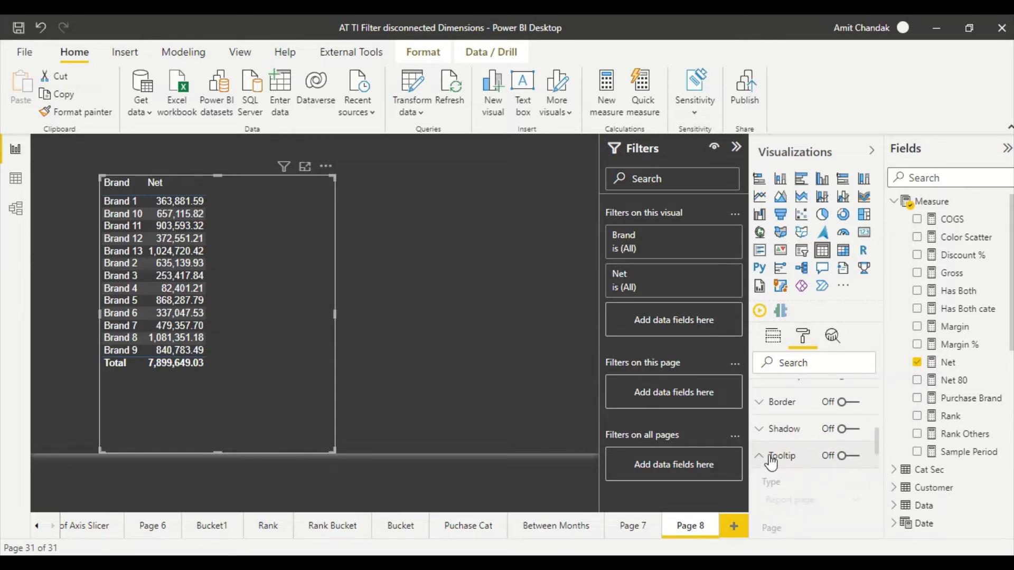
scroll(771, 462, "up", 2)
left_click(772, 336)
scroll(816, 422, "down", 1)
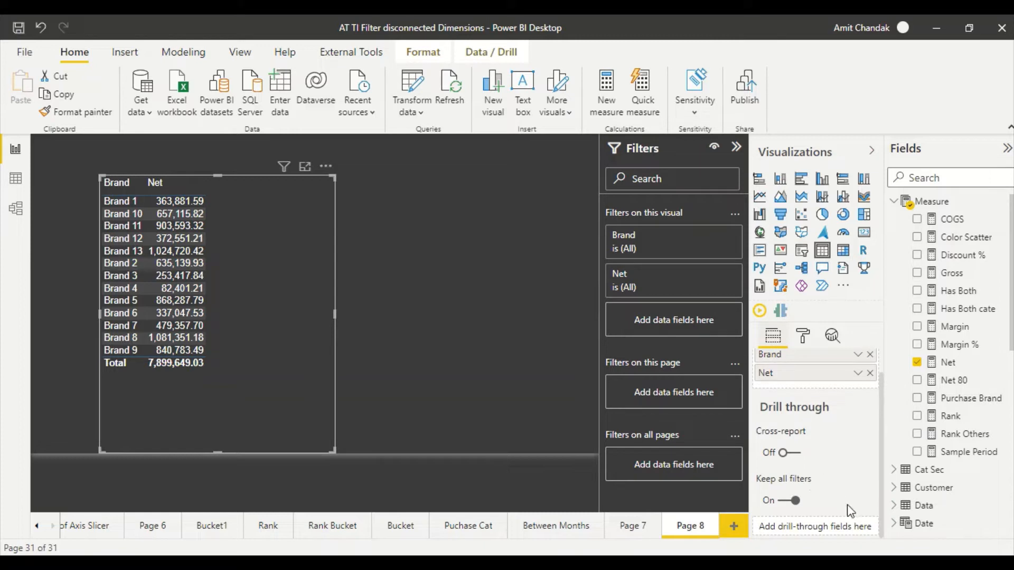
scroll(826, 432, "up", 1)
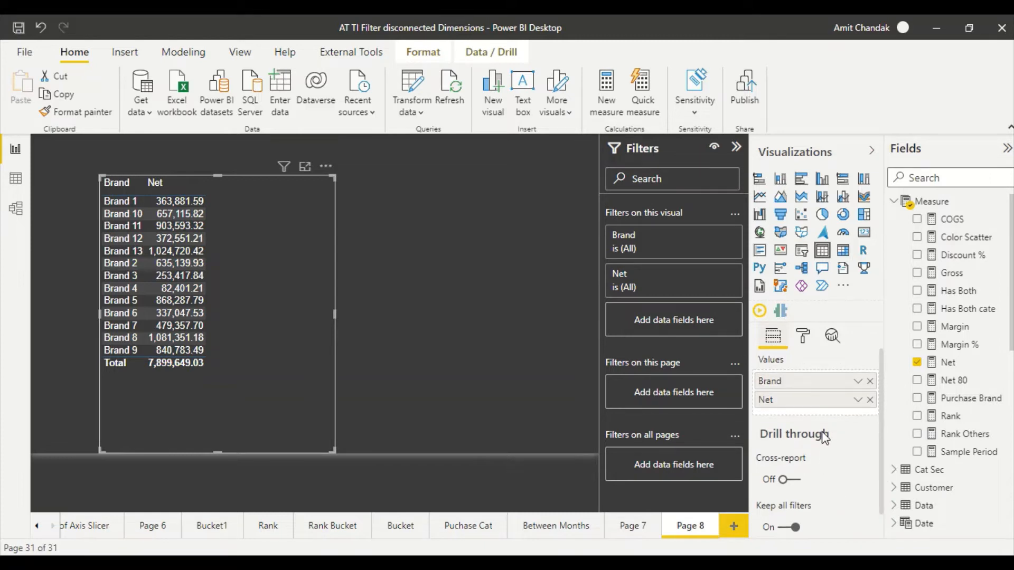
- Convert the brand table to a clustered column chart and widen it
left_click(822, 179)
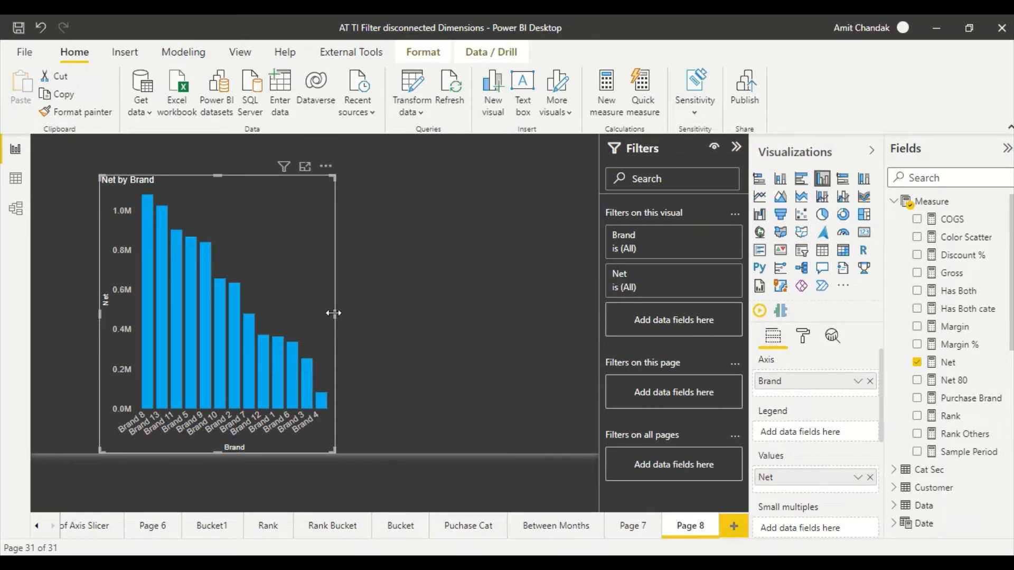
left_click_drag(333, 313, 493, 319)
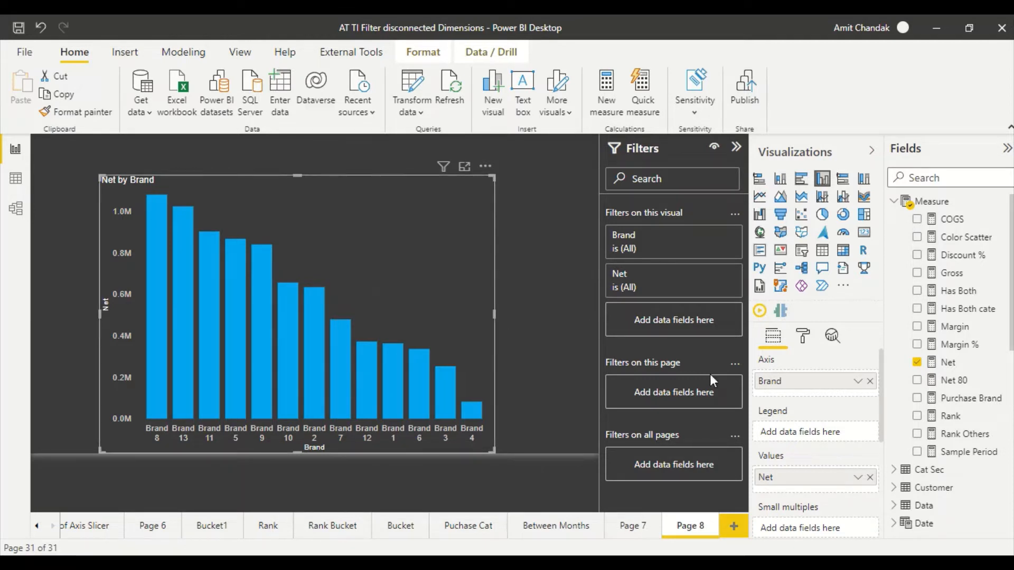
- Add the Margin % and Discount % measures to the column chart's tooltips
scroll(819, 361, "down", 3)
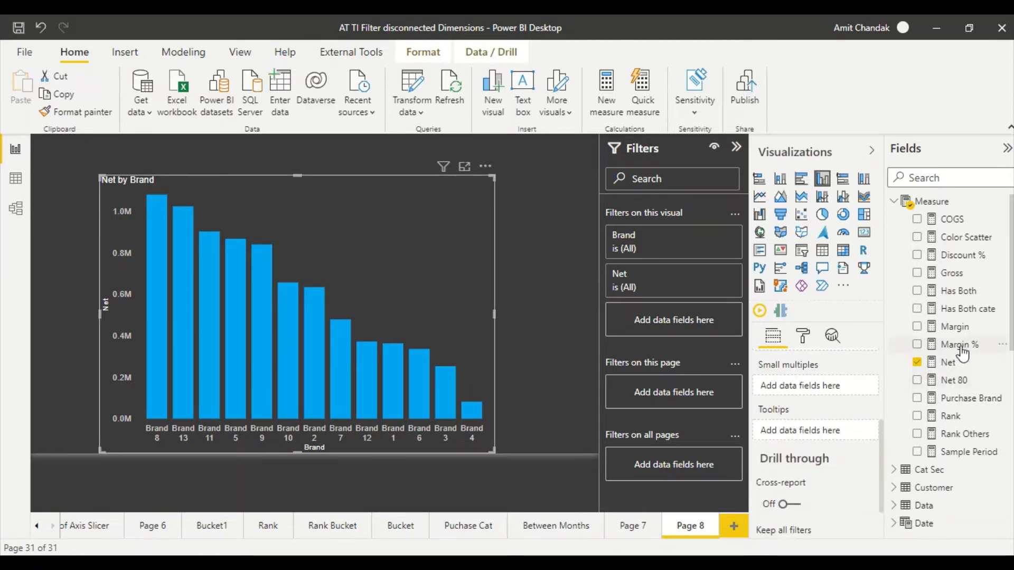
left_click_drag(959, 347, 805, 430)
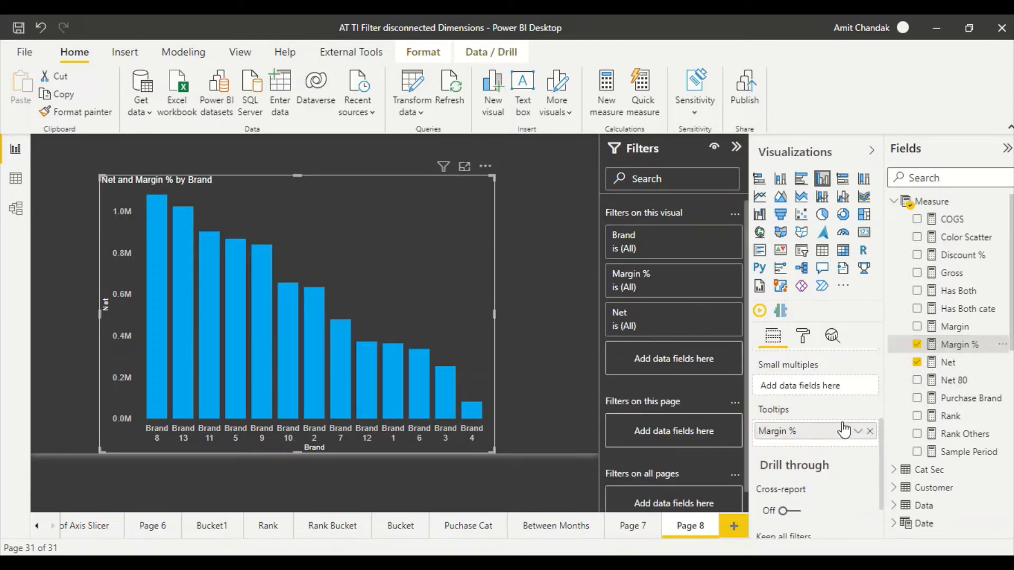
left_click_drag(958, 255, 827, 447)
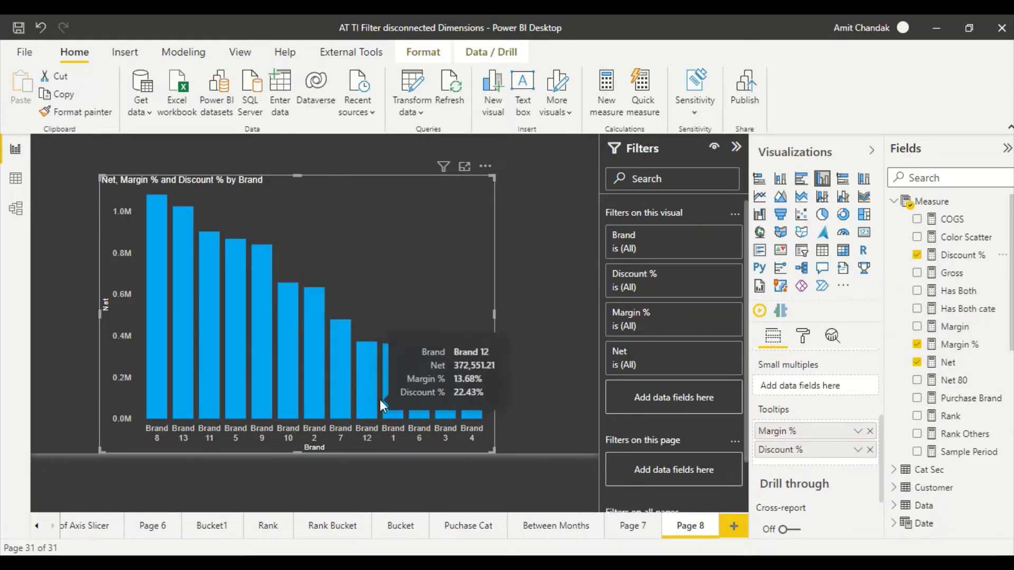
- Examine the column chart's tooltip formatting options, including type, page, text colors, text size, background color and transparency
left_click(803, 336)
scroll(801, 475, "down", 3)
scroll(801, 483, "down", 3)
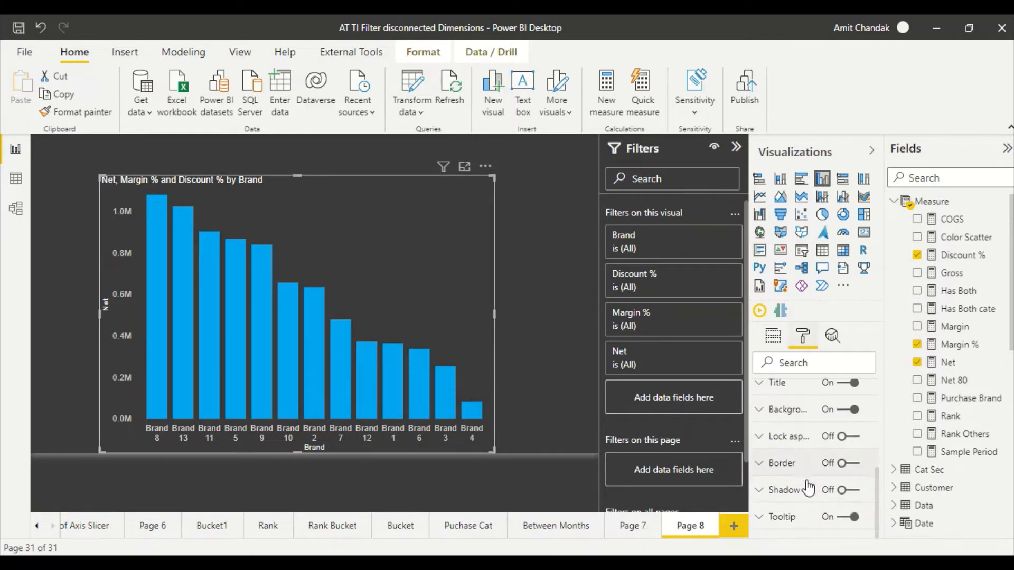
left_click(792, 506)
scroll(816, 475, "down", 2)
scroll(826, 444, "down", 3)
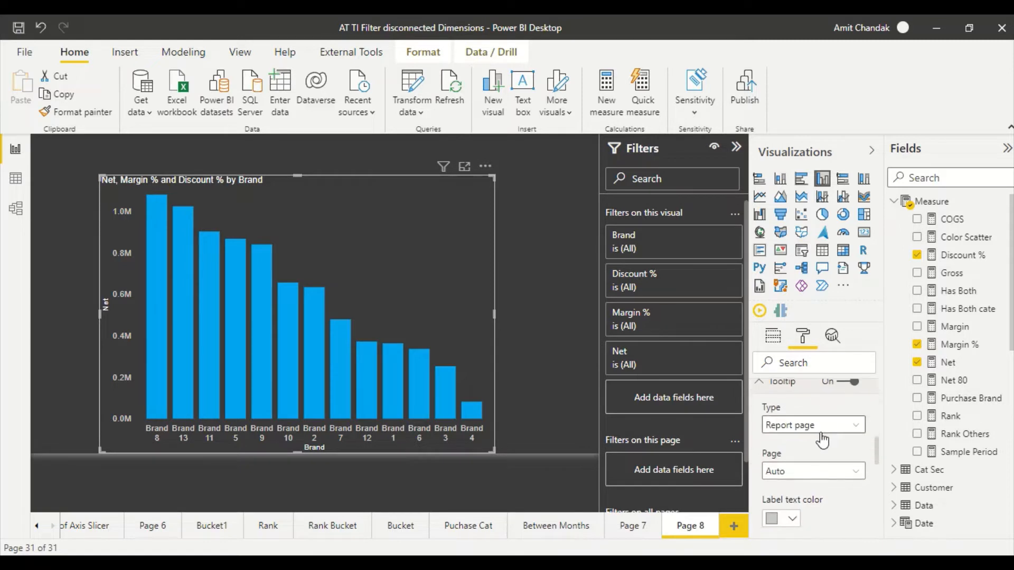
scroll(808, 462, "down", 3)
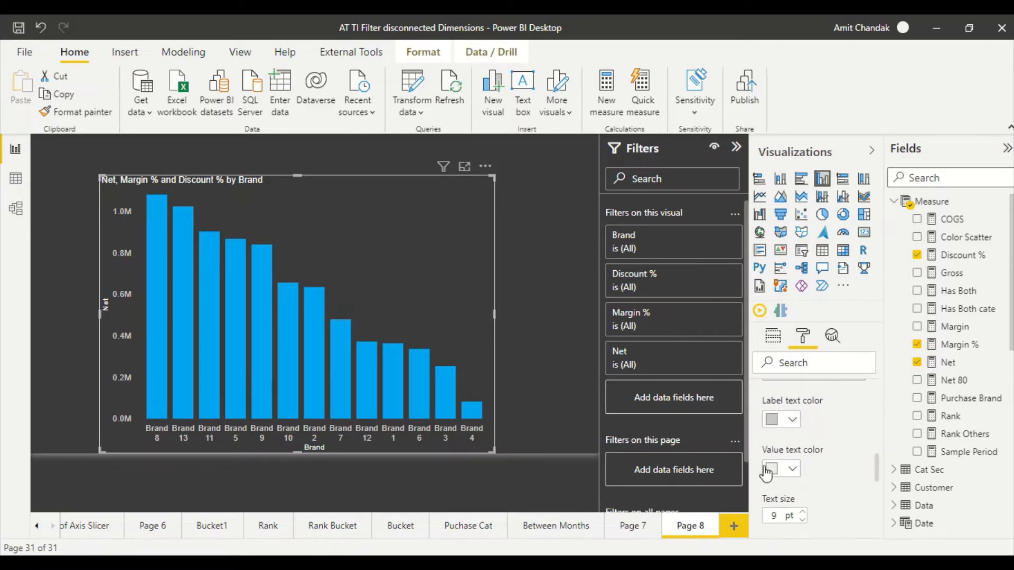
scroll(801, 468, "down", 4)
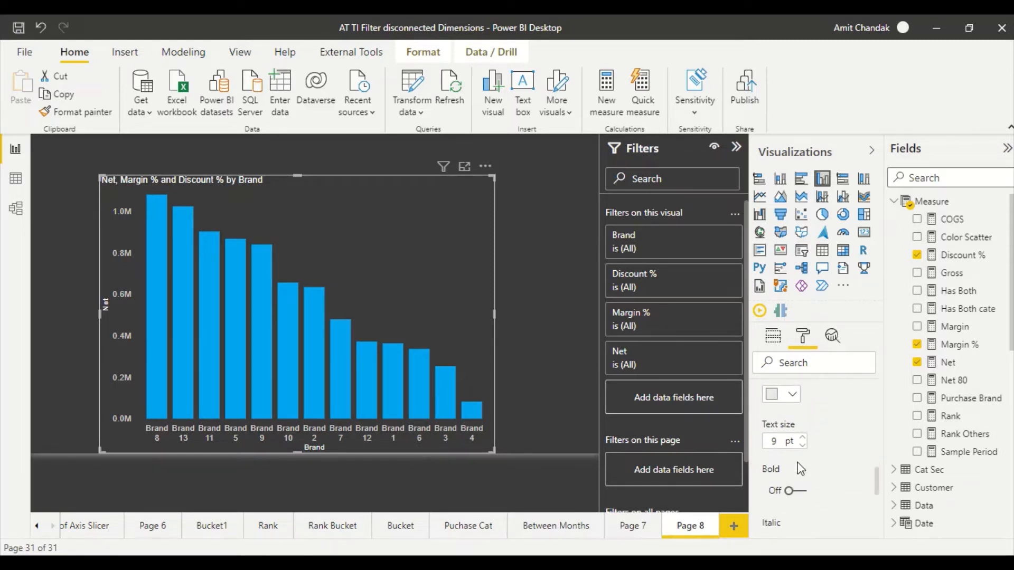
scroll(801, 469, "down", 5)
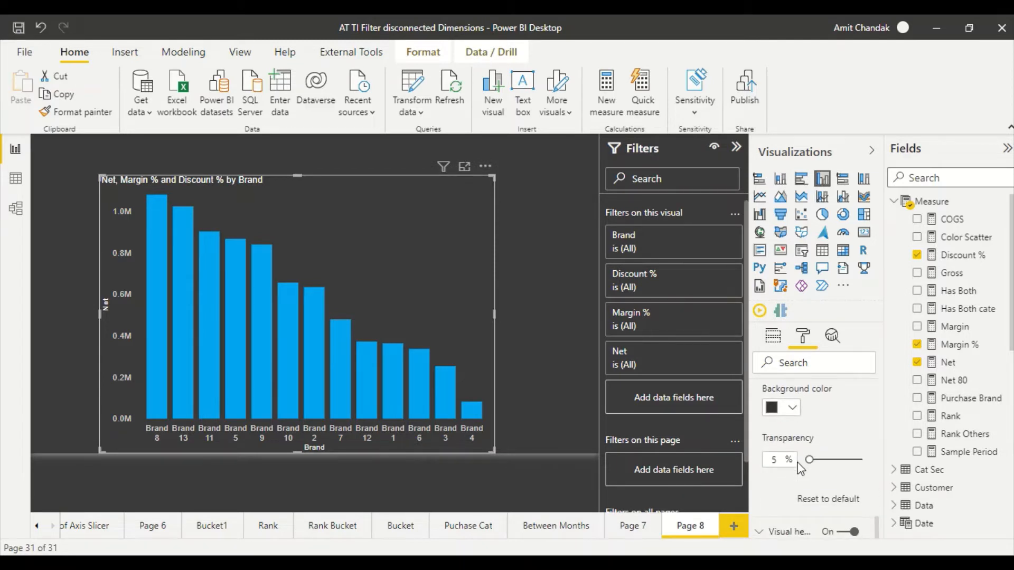
scroll(801, 468, "up", 6)
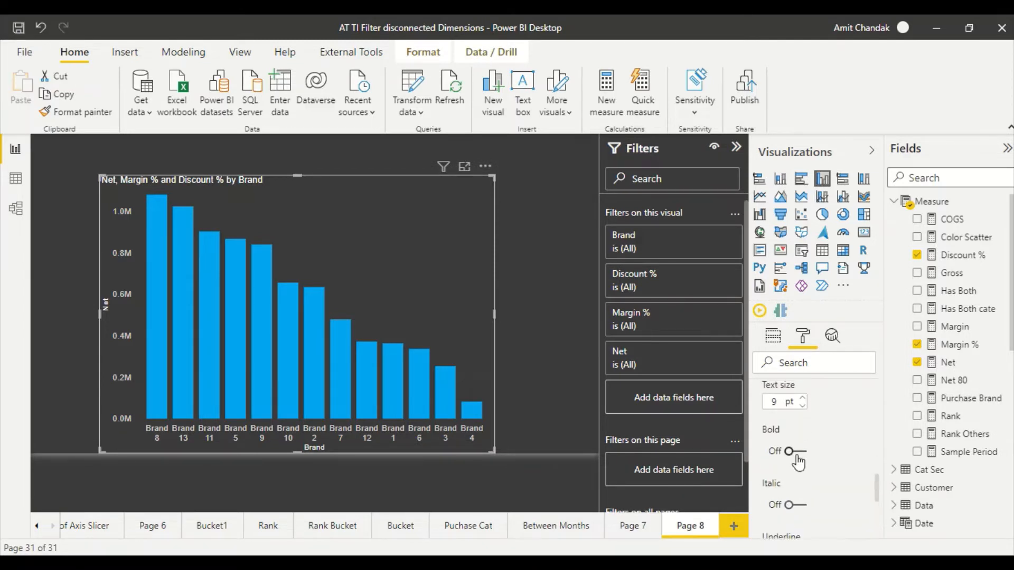
- Set the column chart's tooltip text size to 14 pt and turn on bold
scroll(798, 460, "up", 3)
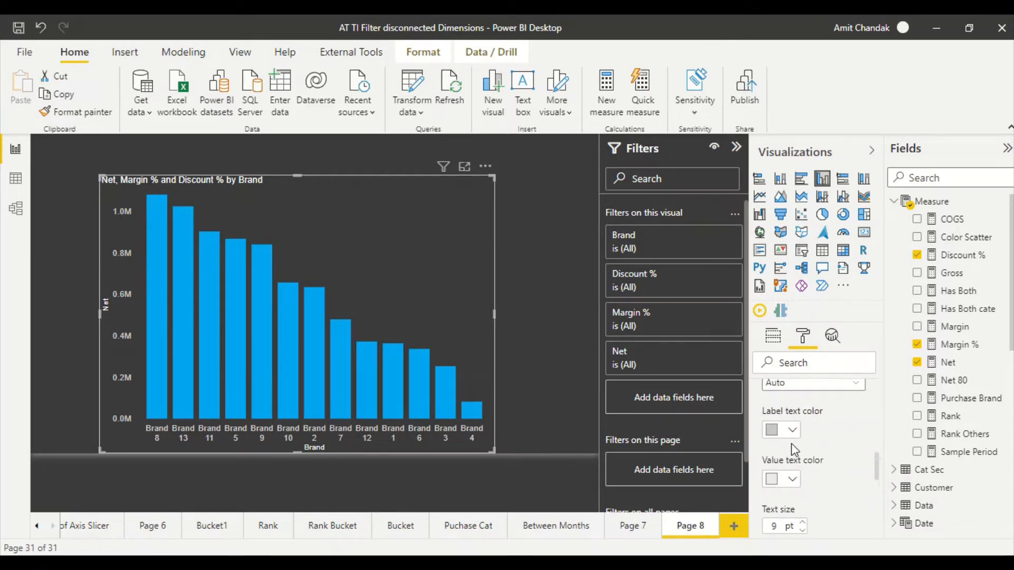
scroll(792, 449, "down", 3)
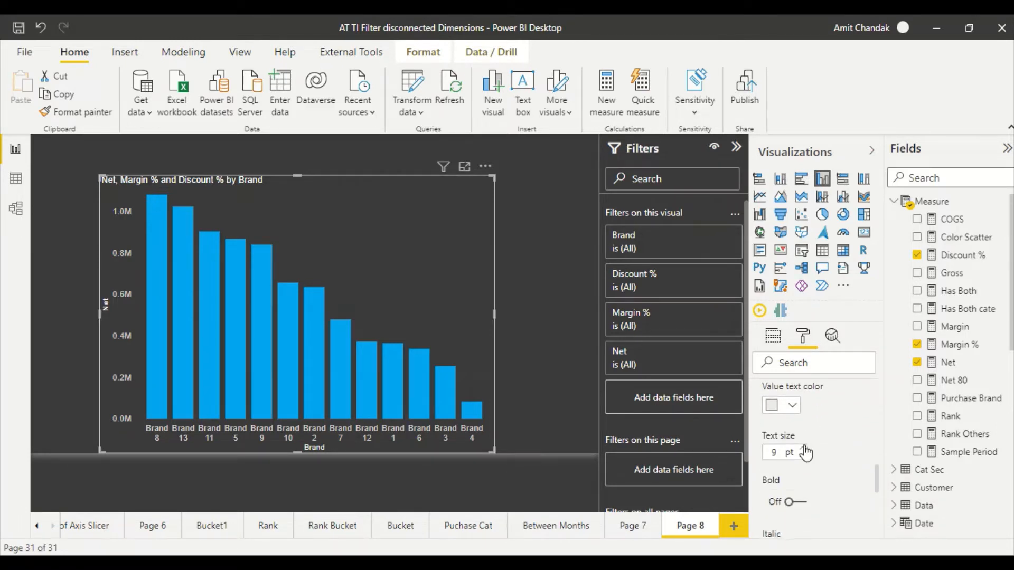
type("14")
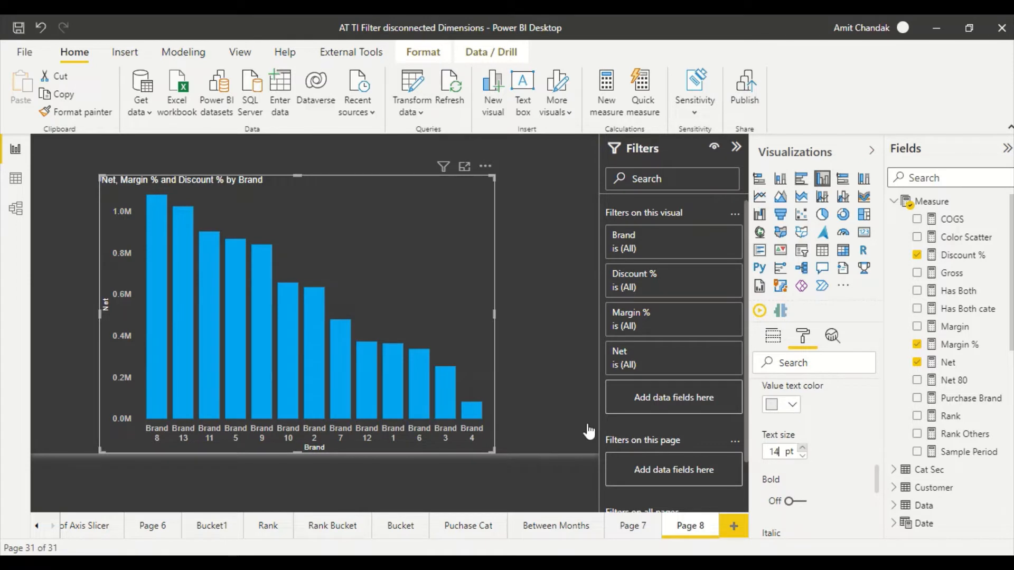
mouse_move(295, 334)
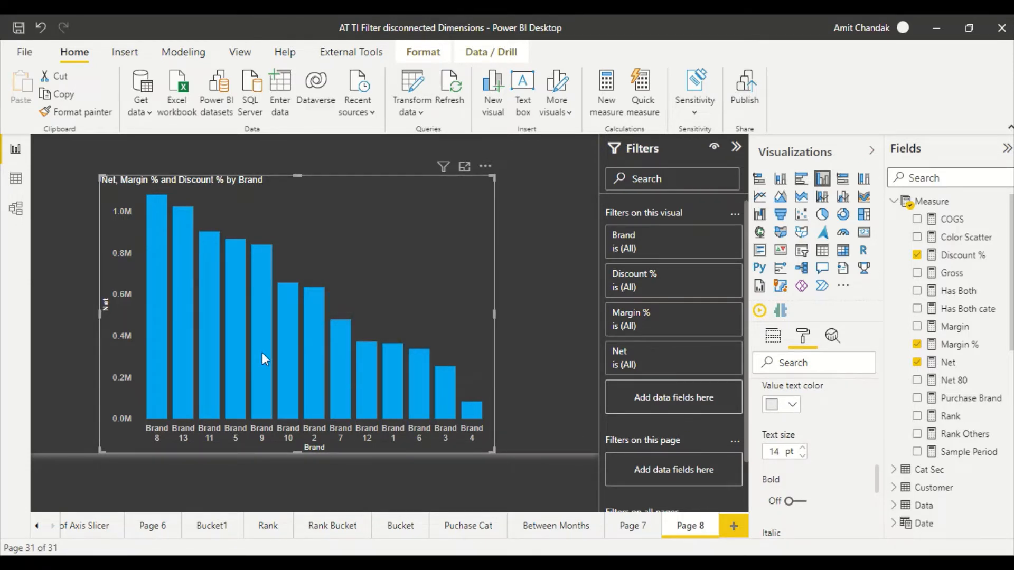
scroll(792, 464, "down", 1)
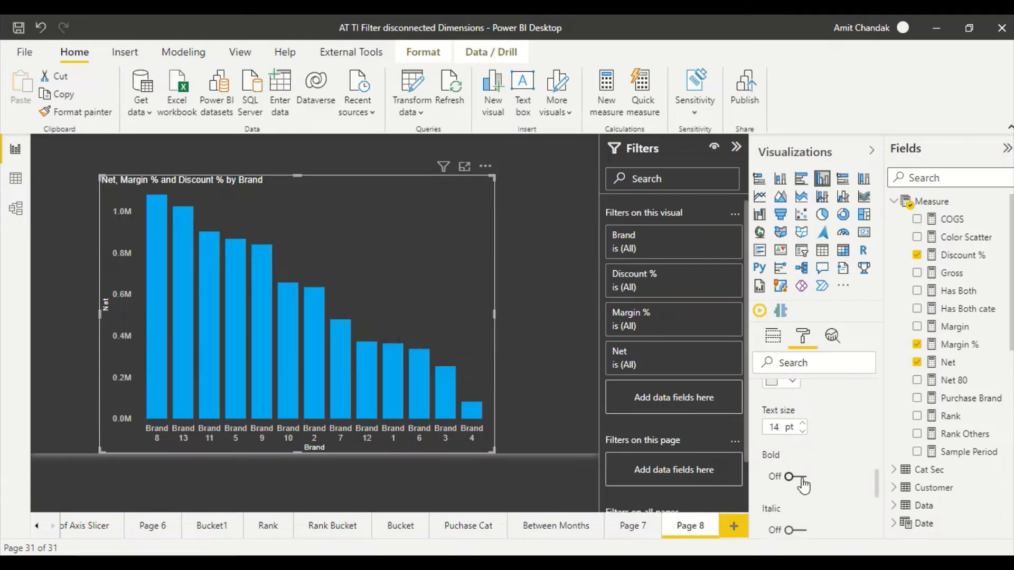
left_click(800, 477)
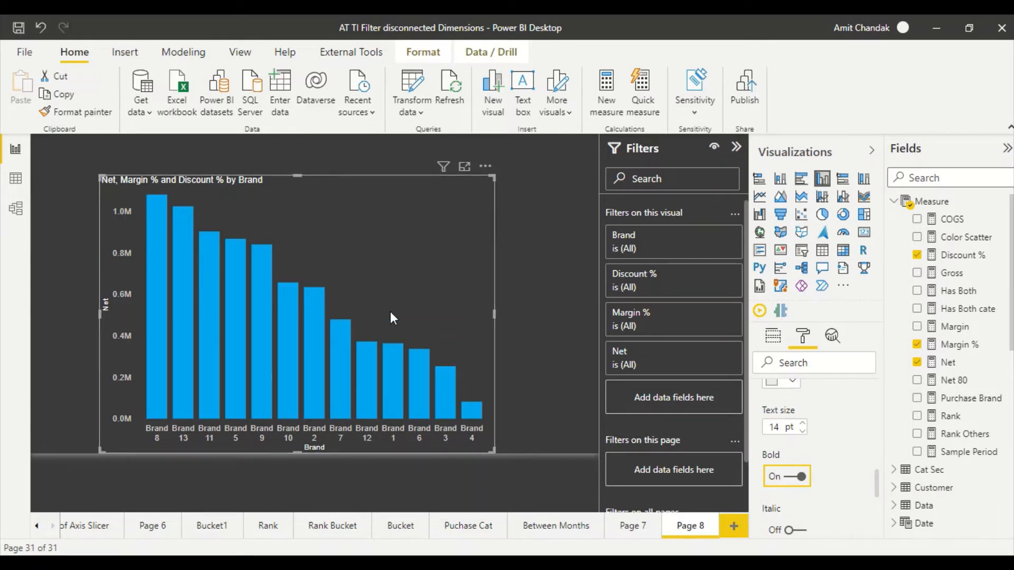
- Switch to Tableau and edit the tooltip: bold the "Brand:" label and merge the four lines into two comma-separated lines
key("alt+Tab")
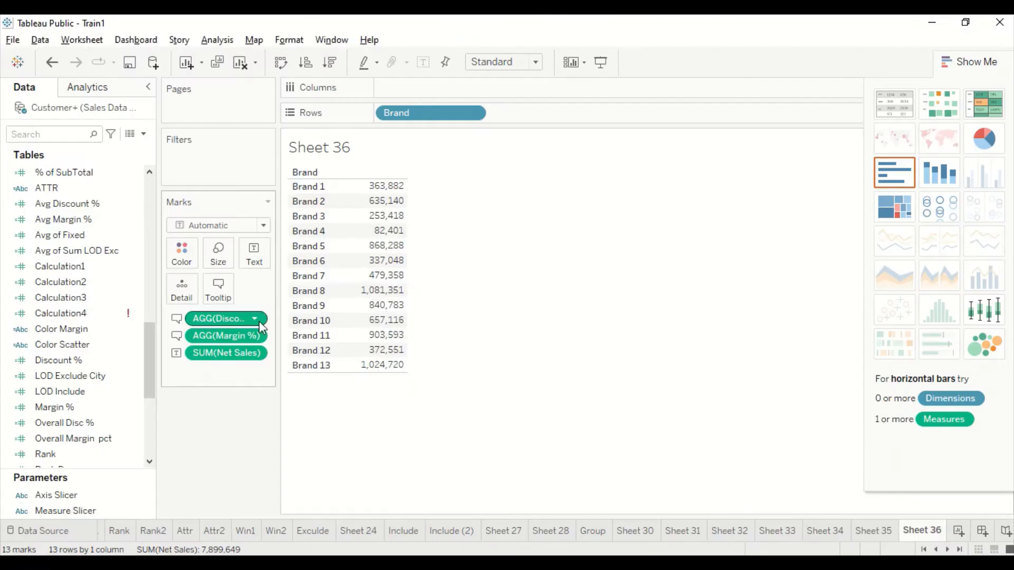
left_click(218, 295)
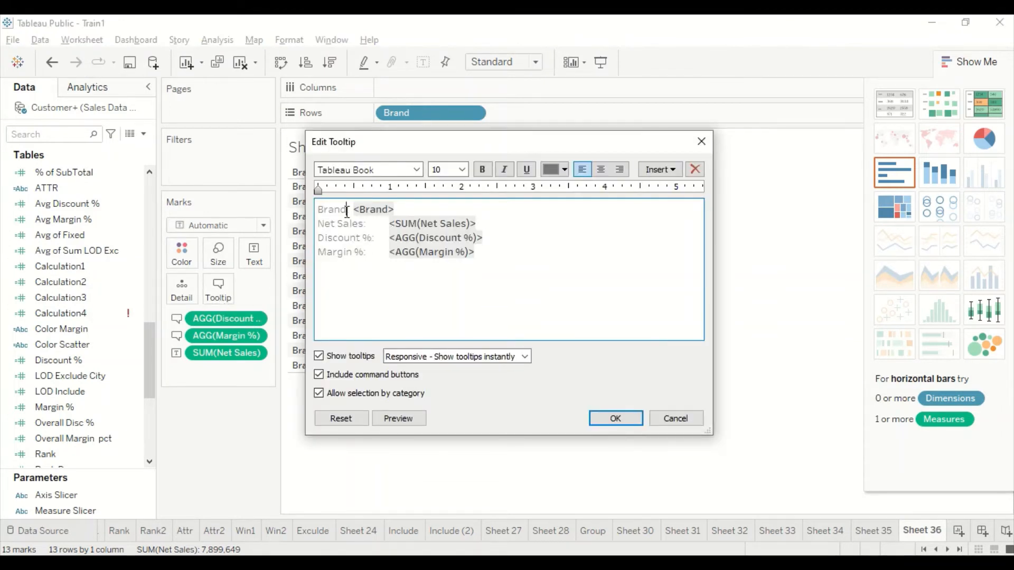
left_click_drag(352, 213, 316, 211)
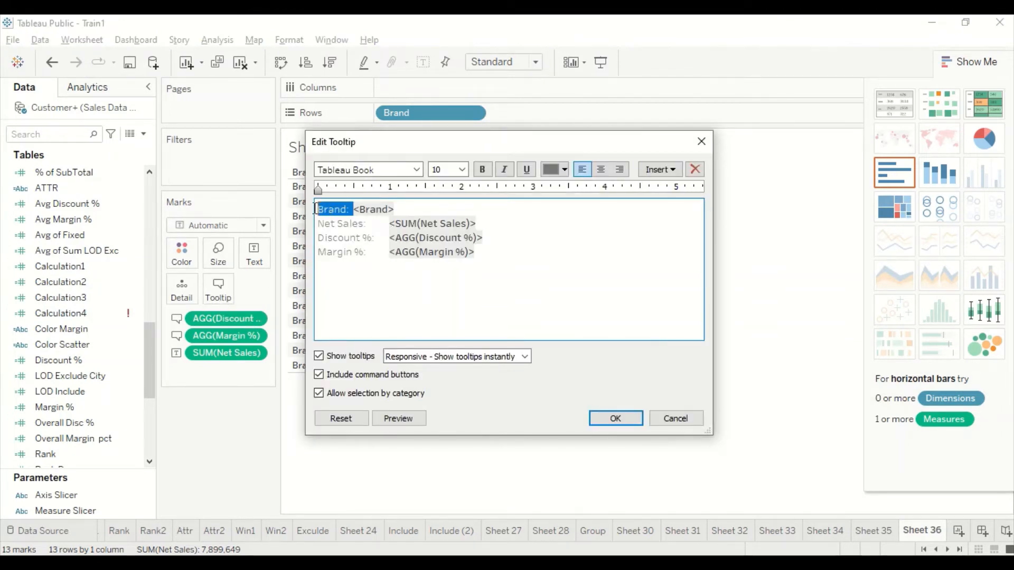
left_click(482, 170)
left_click(407, 208)
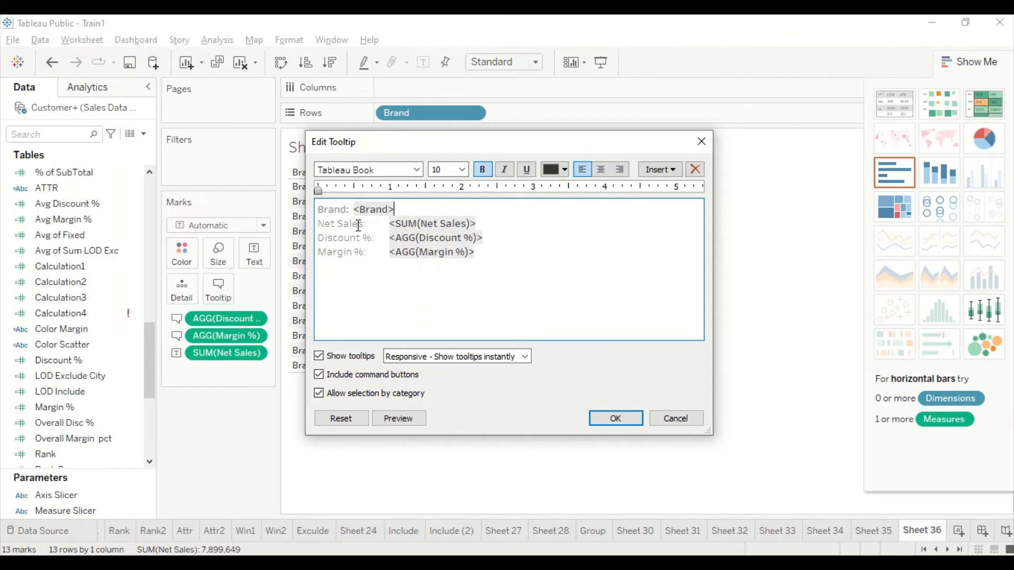
key("Delete")
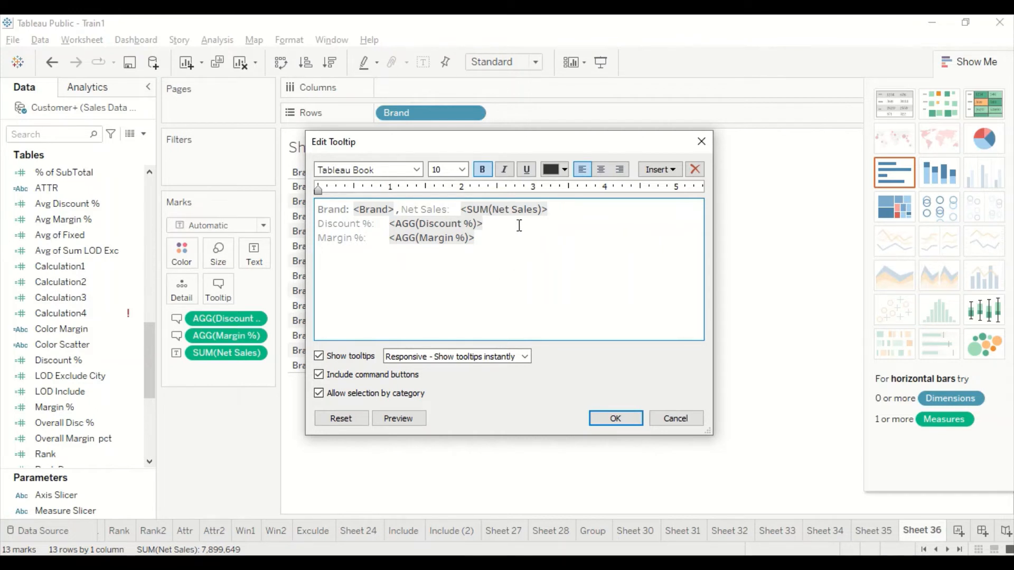
key("Delete")
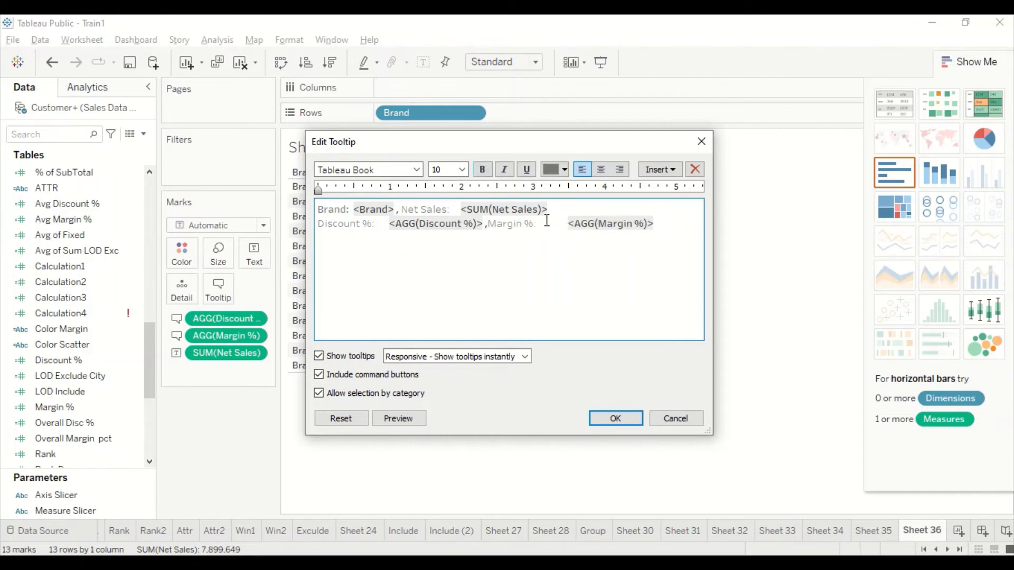
- Set the "Margin %:" label and its <AGG(Margin %)> value to font size 14 in the tooltip
left_click_drag(537, 223, 491, 227)
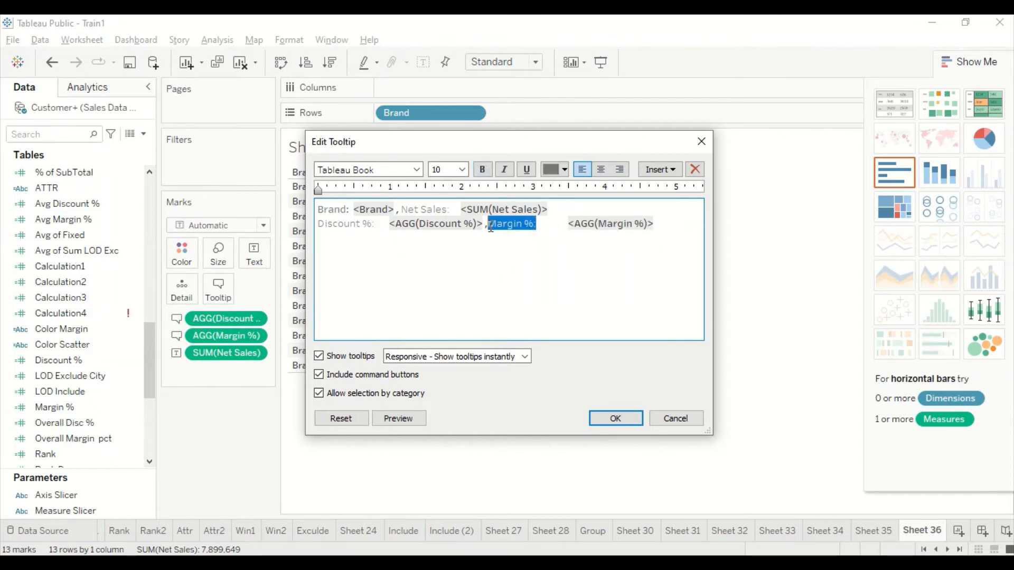
left_click(461, 169)
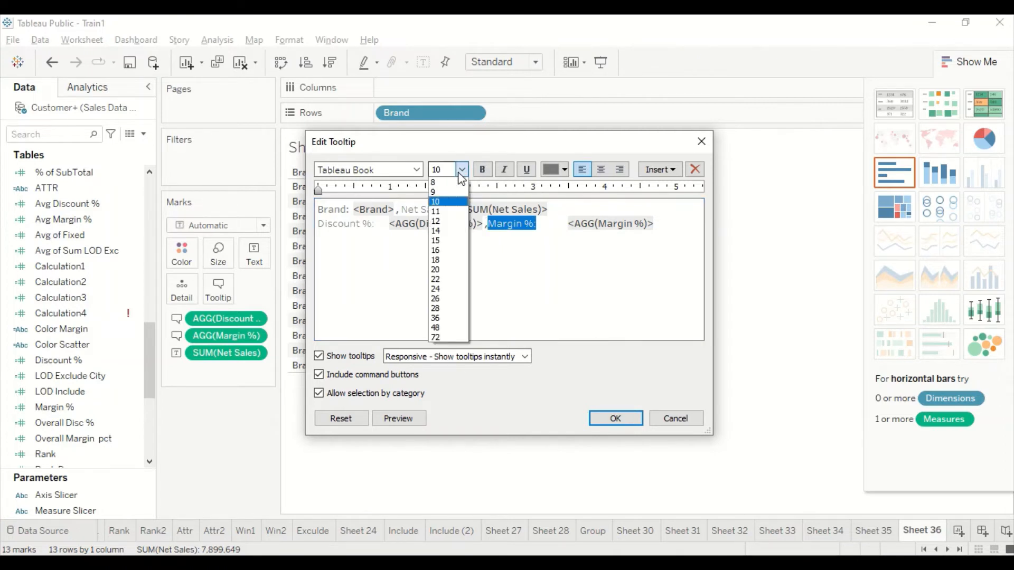
left_click(447, 231)
left_click_drag(566, 227, 659, 226)
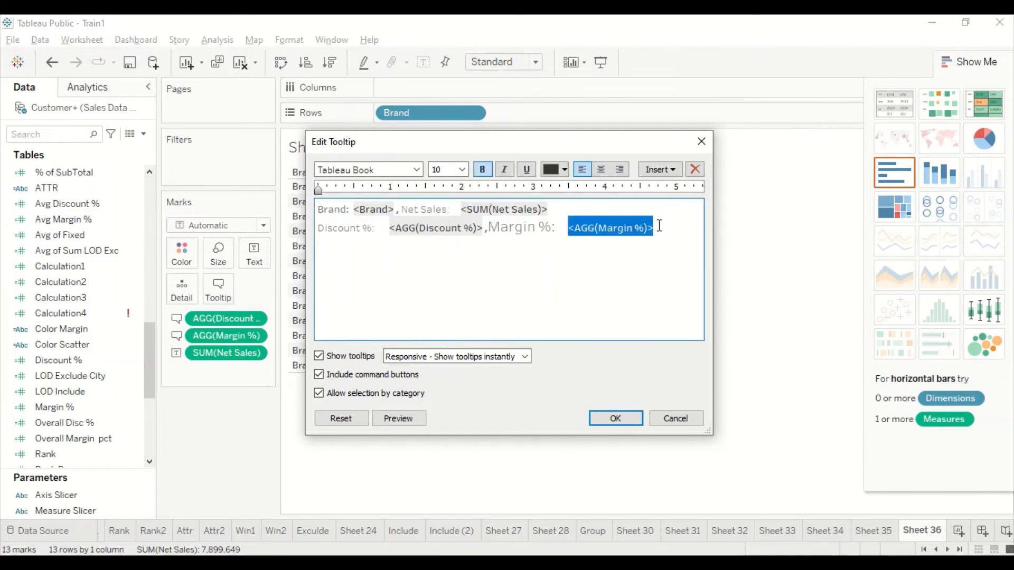
left_click(462, 169)
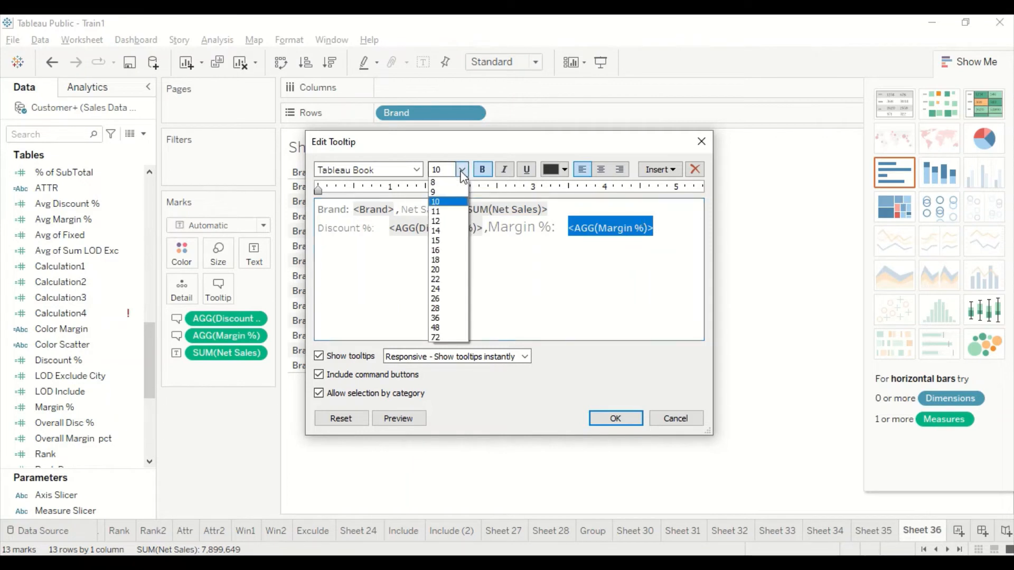
left_click(448, 232)
- Make the tooltip's <AGG(Margin %)> value italic, underlined and orange, apply the edits, and check the tooltip on the brand rows
left_click(504, 169)
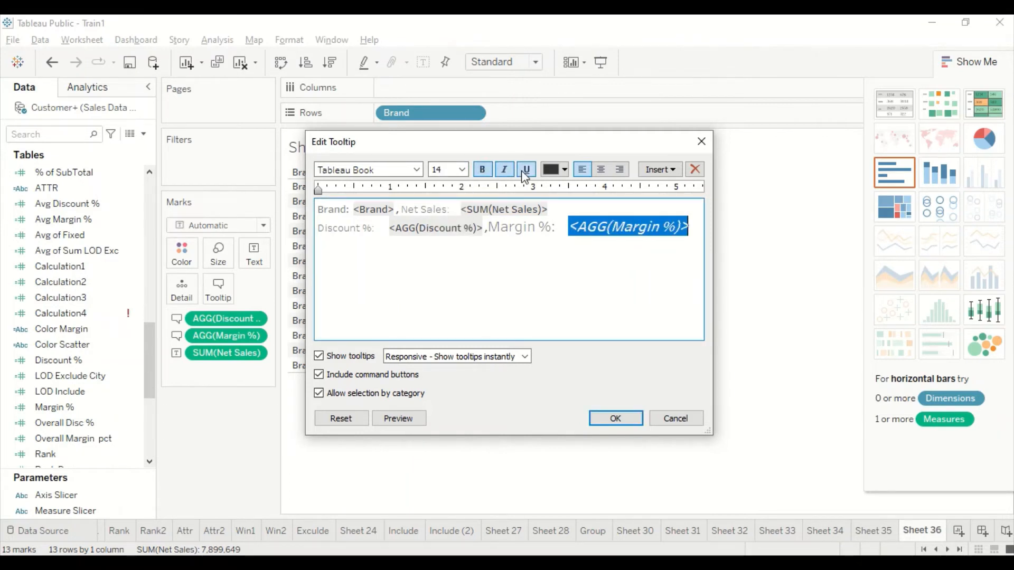
left_click(526, 169)
left_click(564, 169)
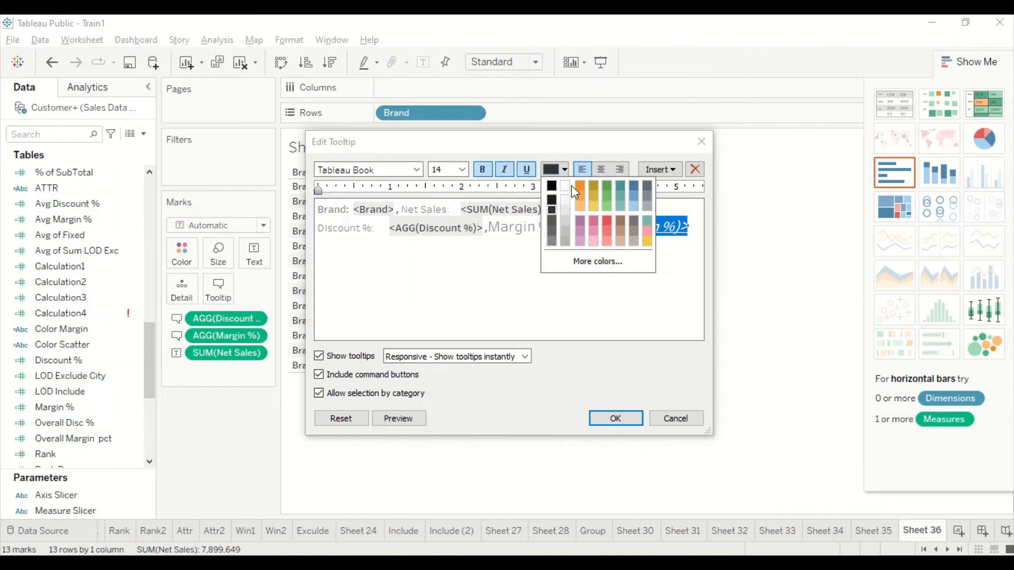
left_click(580, 196)
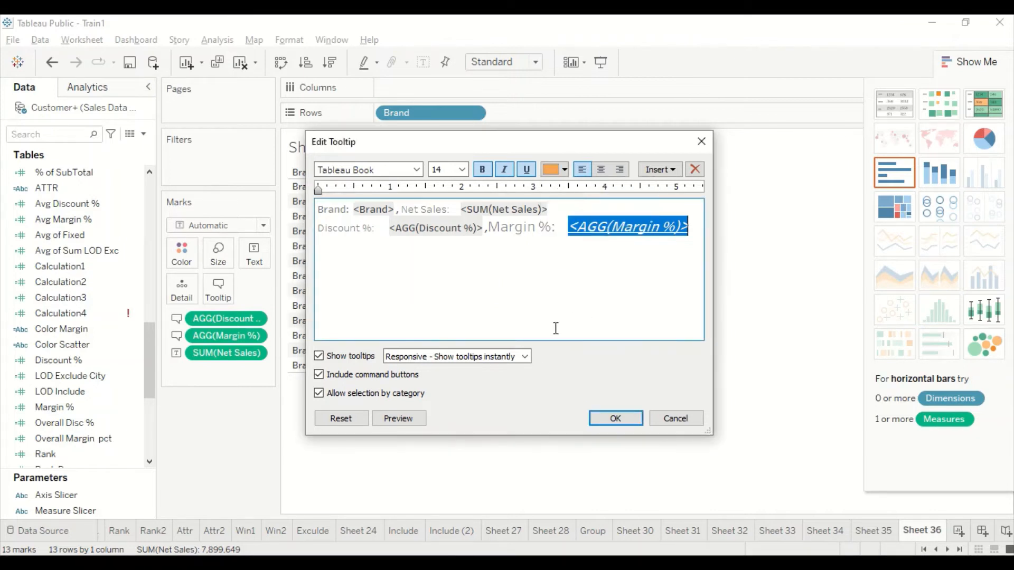
left_click(614, 419)
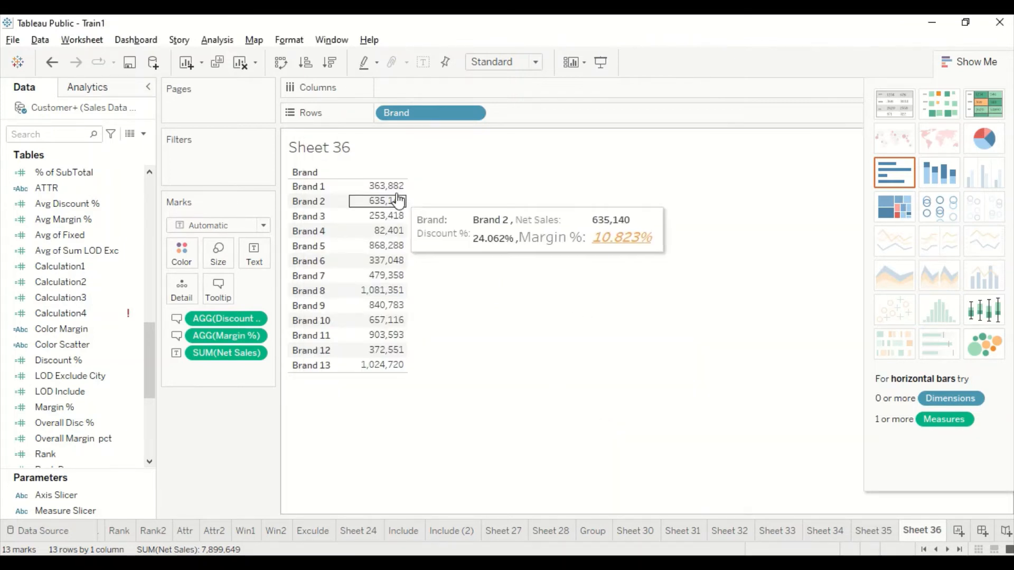
mouse_move(393, 195)
mouse_move(388, 216)
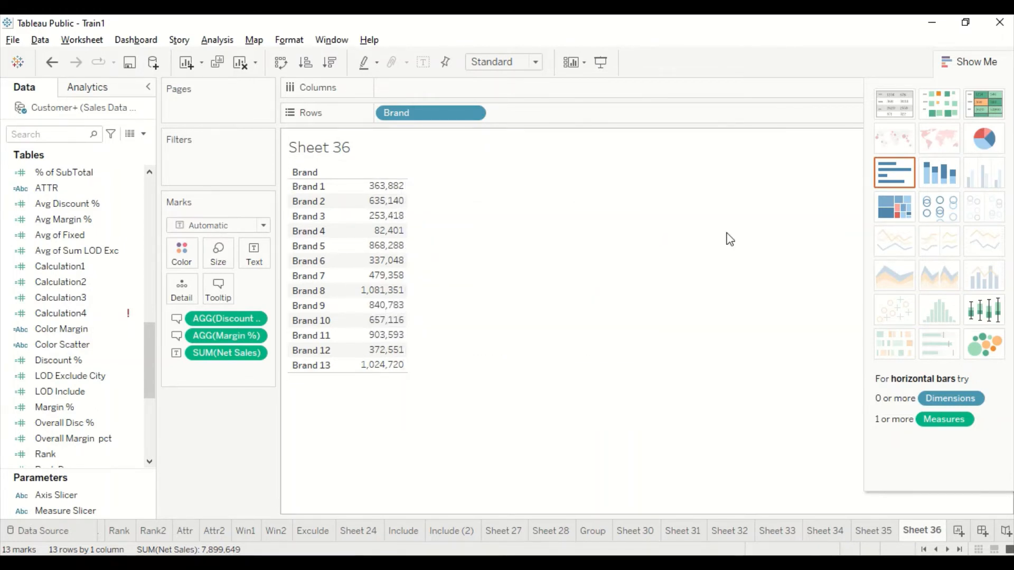
- Convert the brand table to horizontal bars and bold the "Brand:" label in the chart's tooltip
left_click(901, 180)
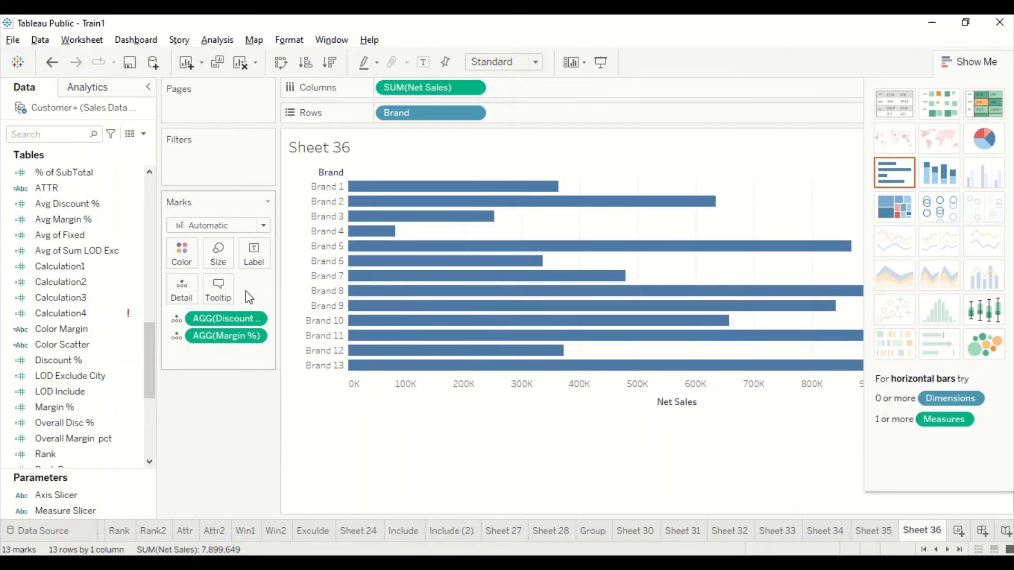
left_click(224, 300)
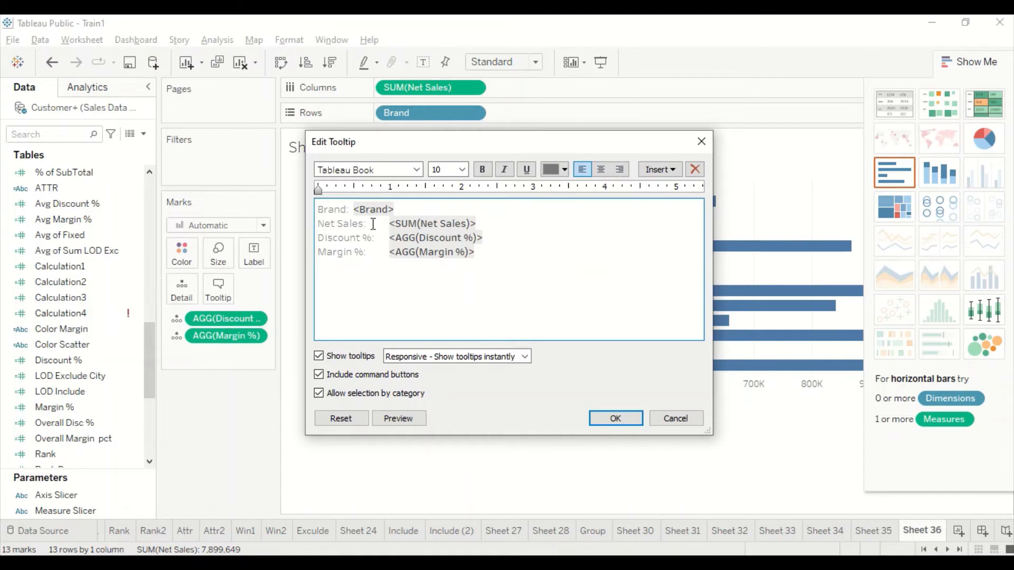
left_click_drag(349, 209, 314, 209)
key("ctrl+b")
- Join Net Sales onto the Brand line and Margin % onto the Discount % line of the tooltip, separated by commas
left_click(405, 207)
type(",")
key("Delete")
left_click(515, 223)
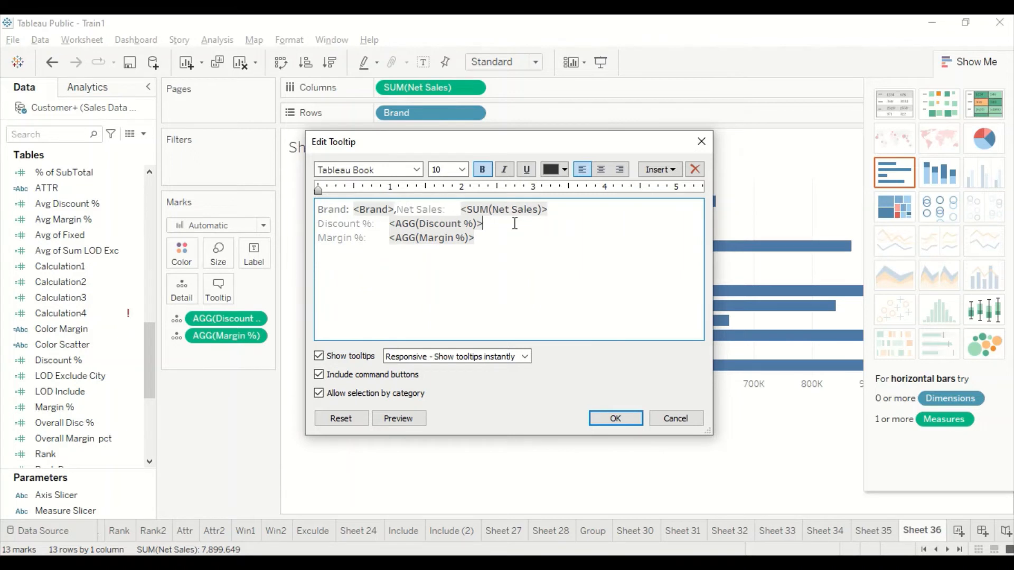
type(",")
key("Delete")
- Set the tooltip's "Margin %:" label to font size 14
left_click_drag(534, 223, 485, 224)
left_click(462, 169)
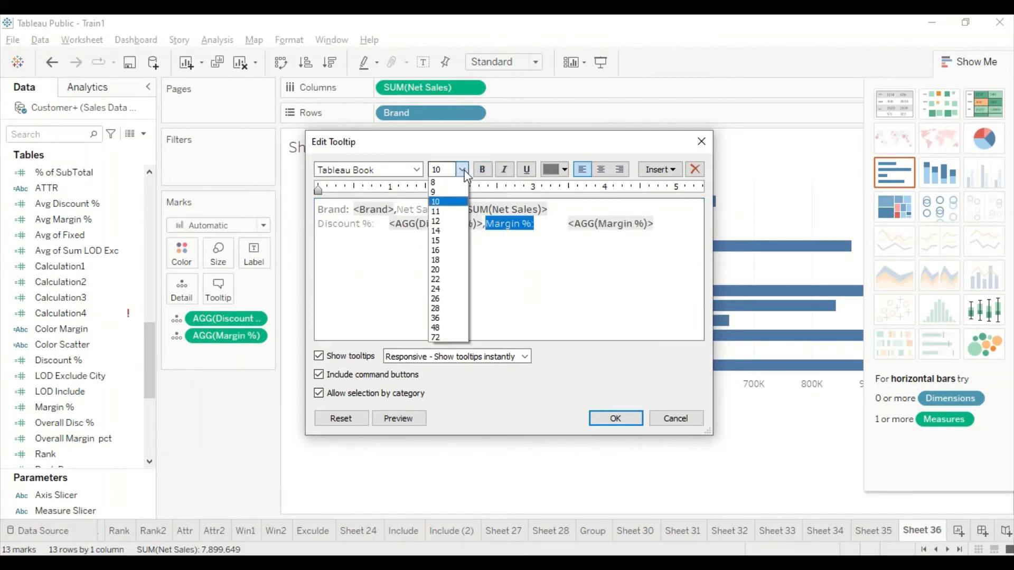
left_click(438, 231)
left_click_drag(549, 226, 650, 227)
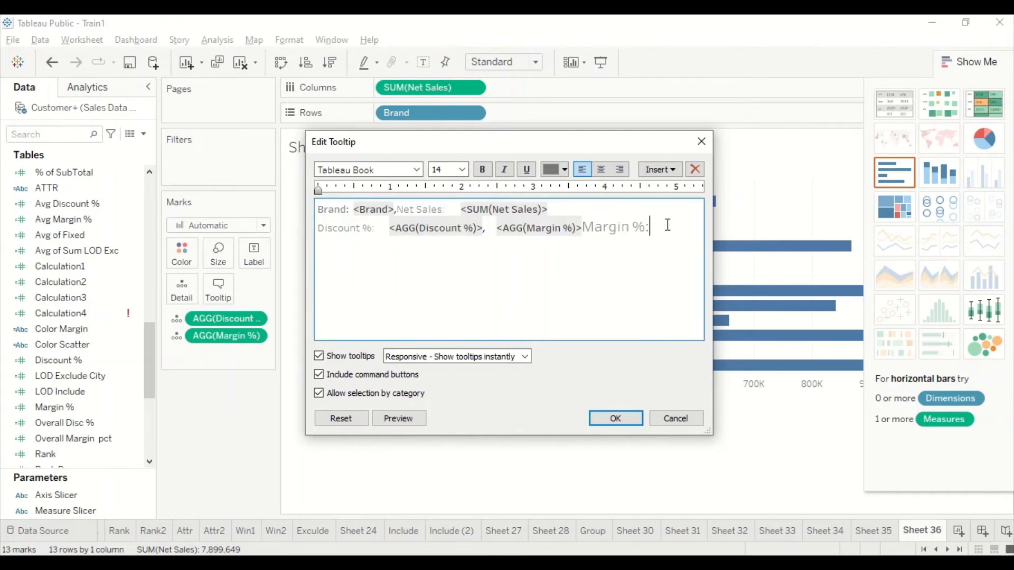
key("Home")
key("ctrl+z")
- Format the tooltip's <AGG(Margin %)> value as size 14, italic, underlined and orange, apply it, and check the tooltip on the bars
left_click_drag(660, 228, 566, 228)
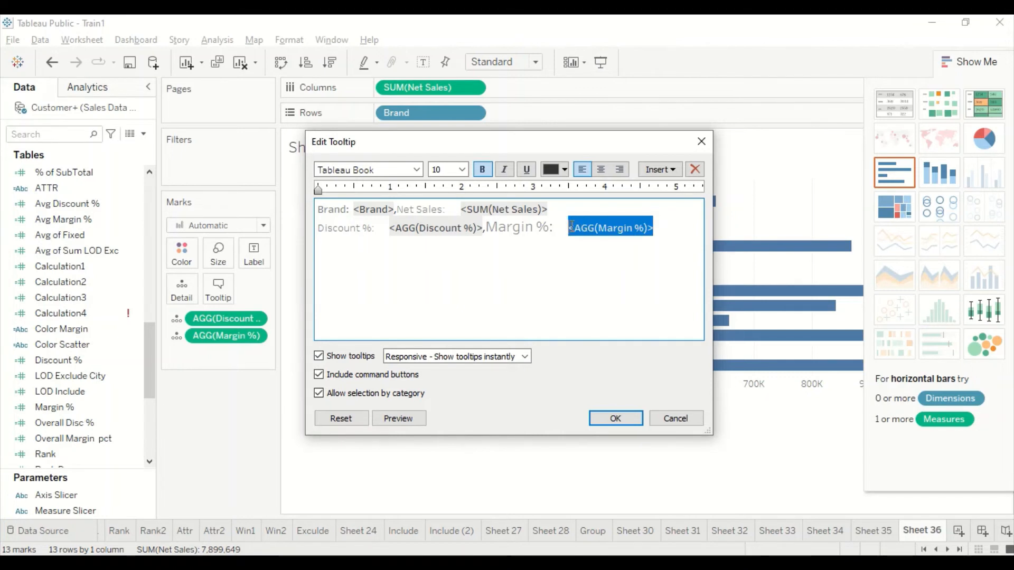
left_click(462, 169)
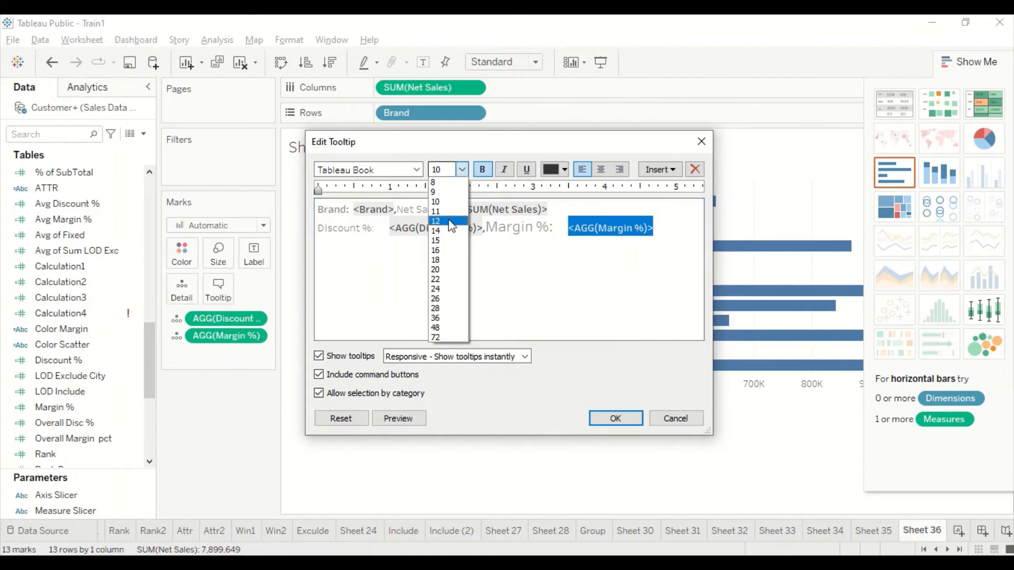
left_click(441, 232)
left_click(504, 169)
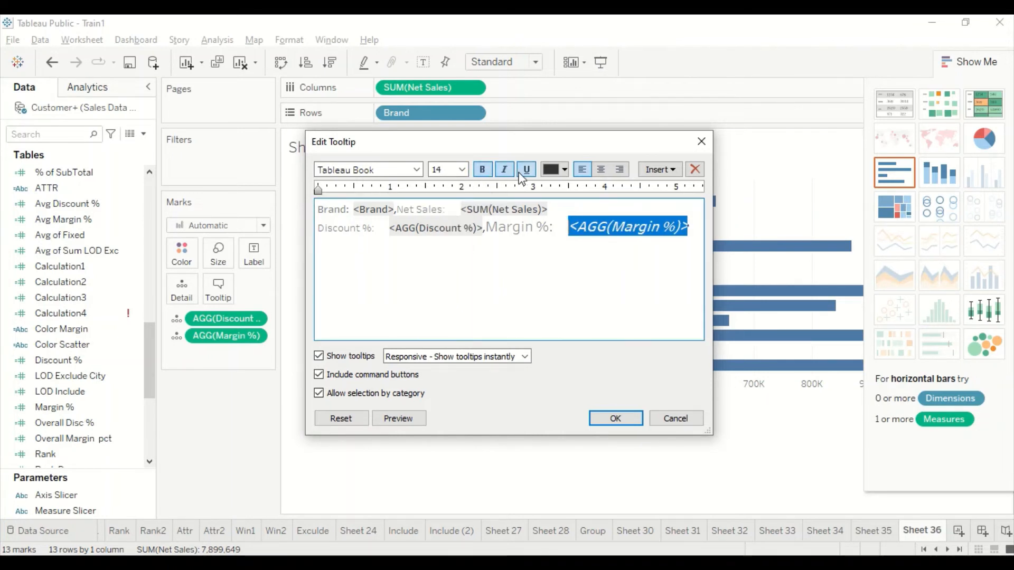
left_click(526, 169)
left_click(564, 170)
left_click(576, 191)
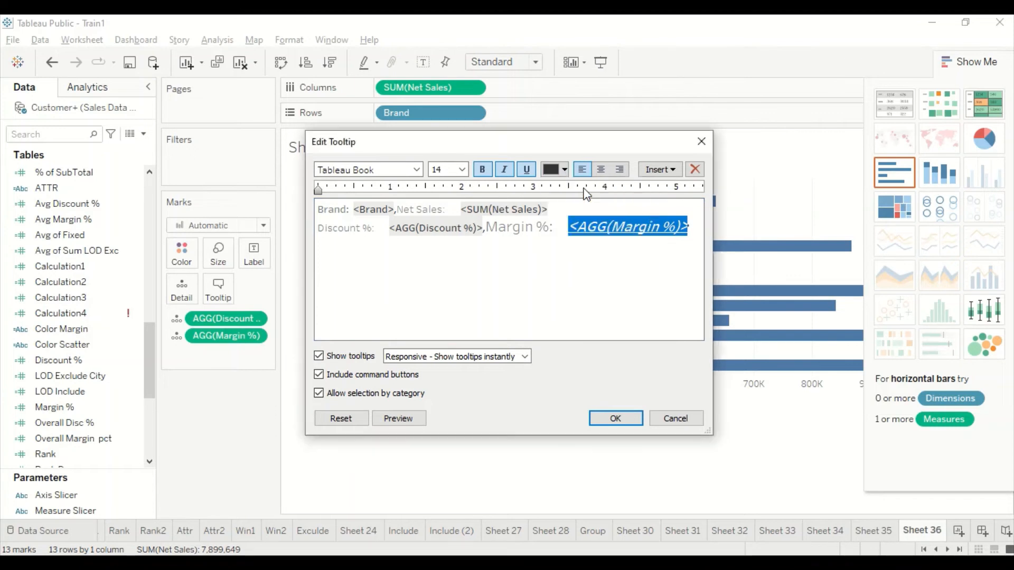
left_click(616, 418)
mouse_move(437, 254)
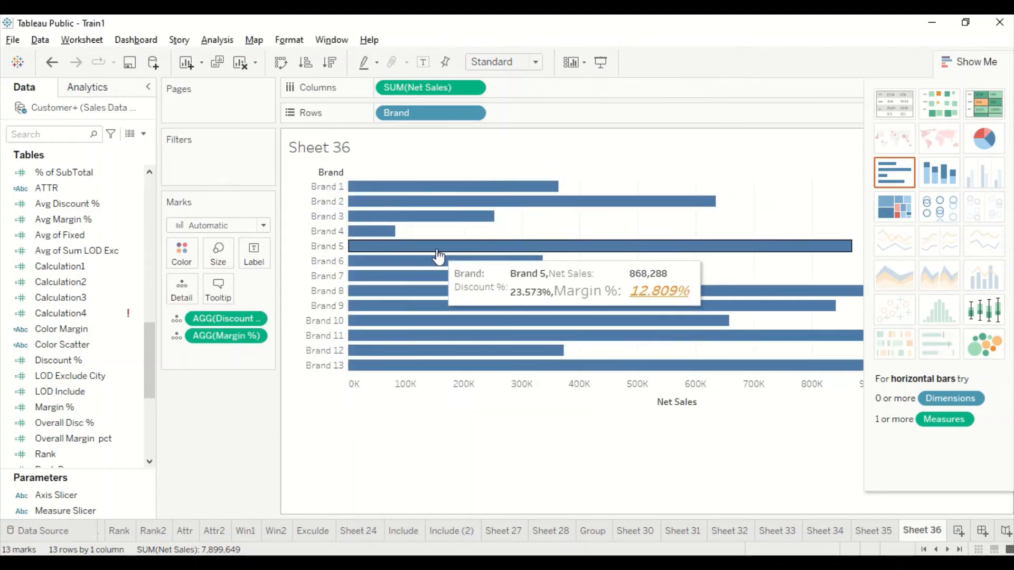
mouse_move(400, 279)
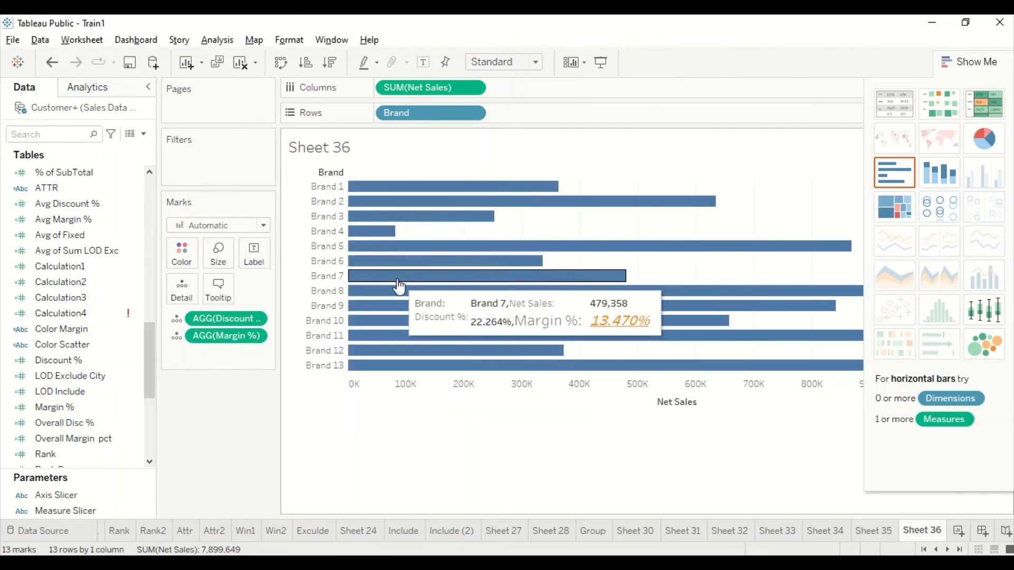
- Switch to Power BI Desktop and start a new measure named Values
key("alt+Tab")
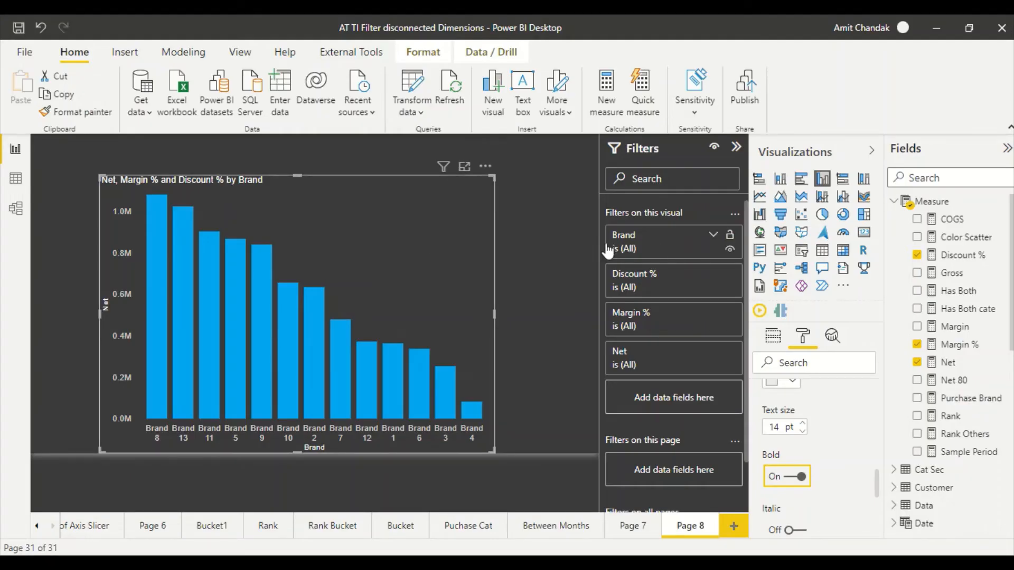
left_click(547, 233)
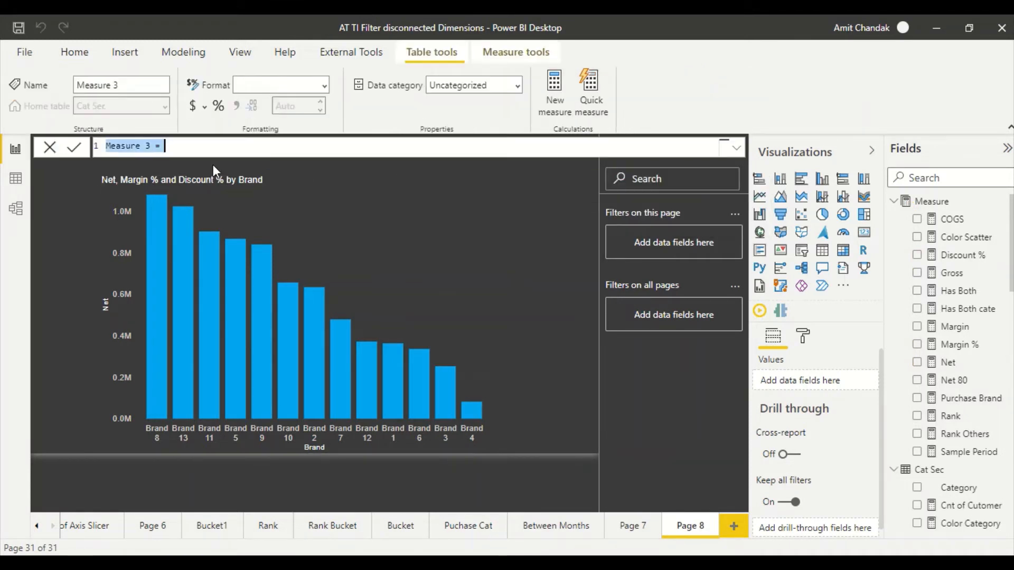
left_click(190, 151)
left_click_drag(154, 147, 91, 147)
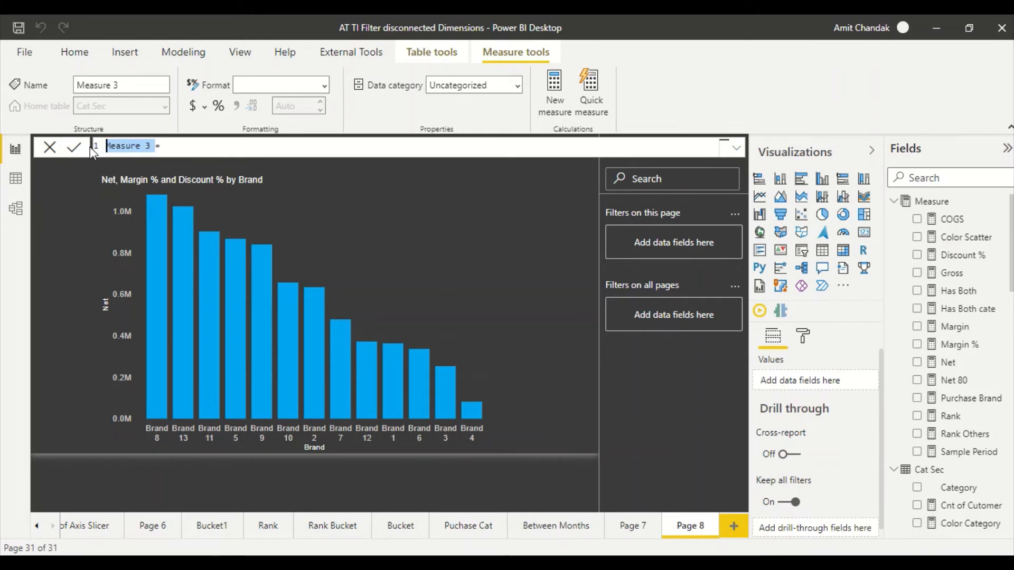
type("Values")
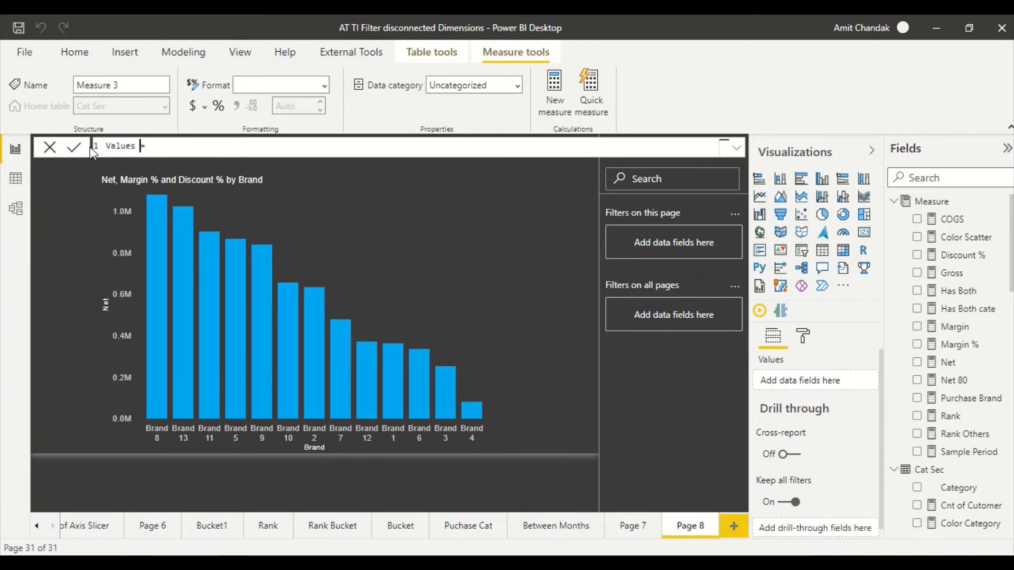
- Begin the Values formula with "Margin : " & [Margin %] & UNICHAR(10)
key("Right")
key("Right")
type("\"Ma")
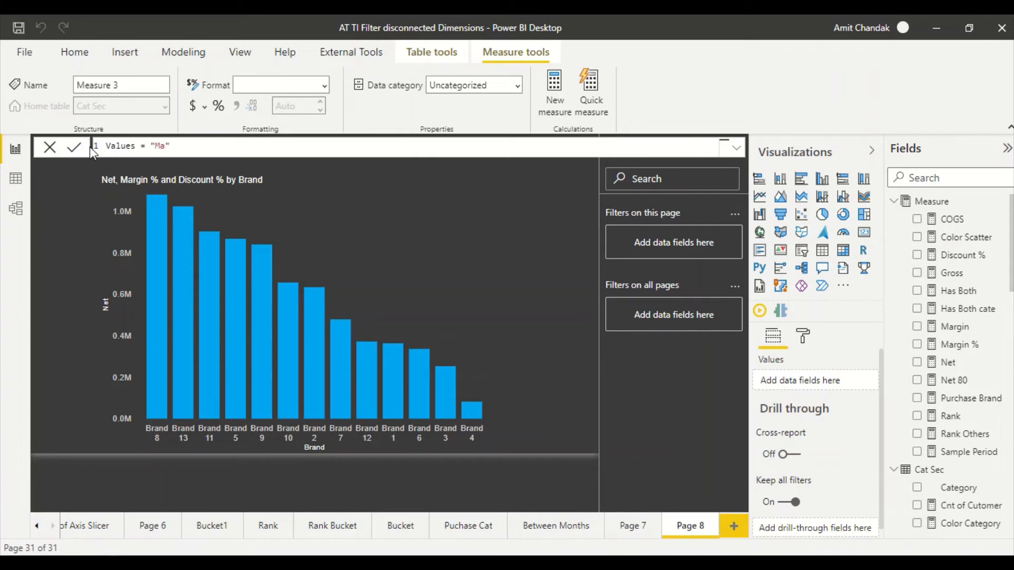
type("rgin : \" & [m")
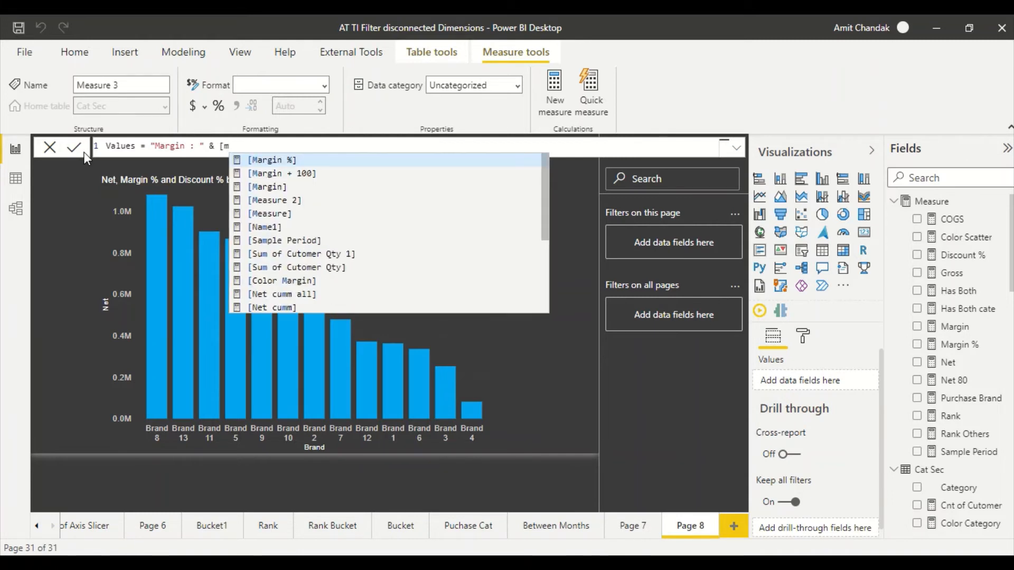
key("Tab")
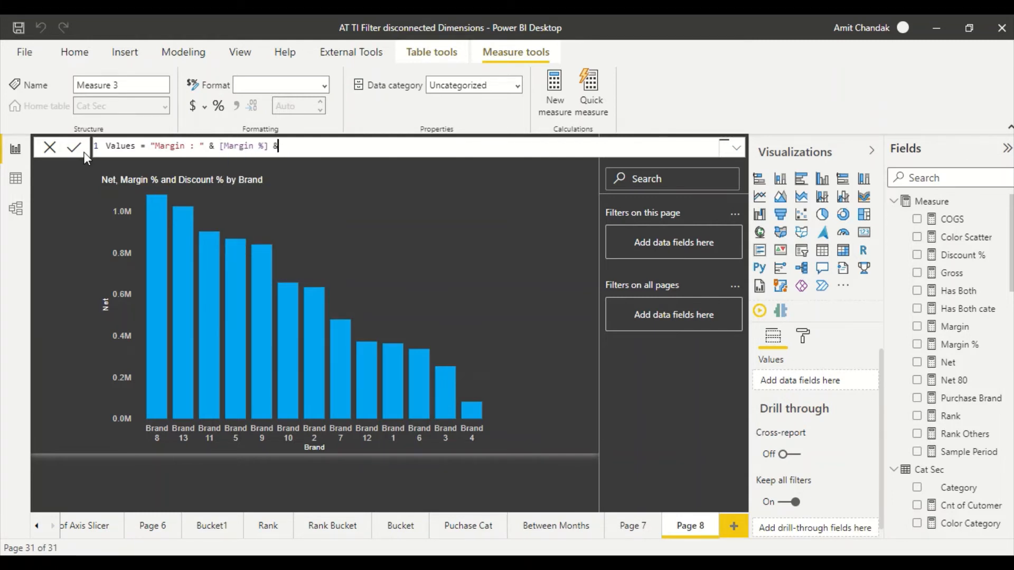
type("& un")
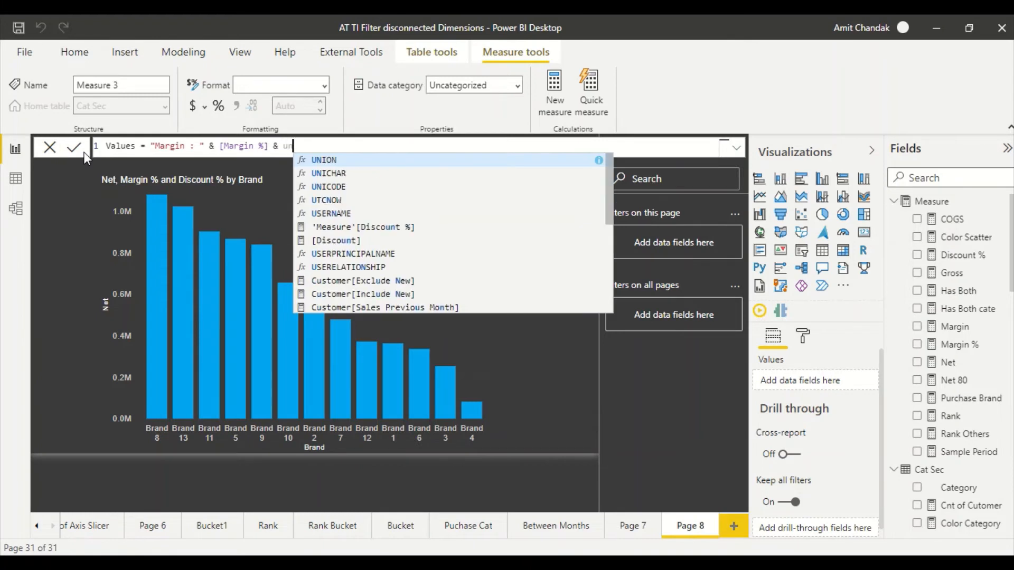
key("Down")
key("Tab")
type("10) ")
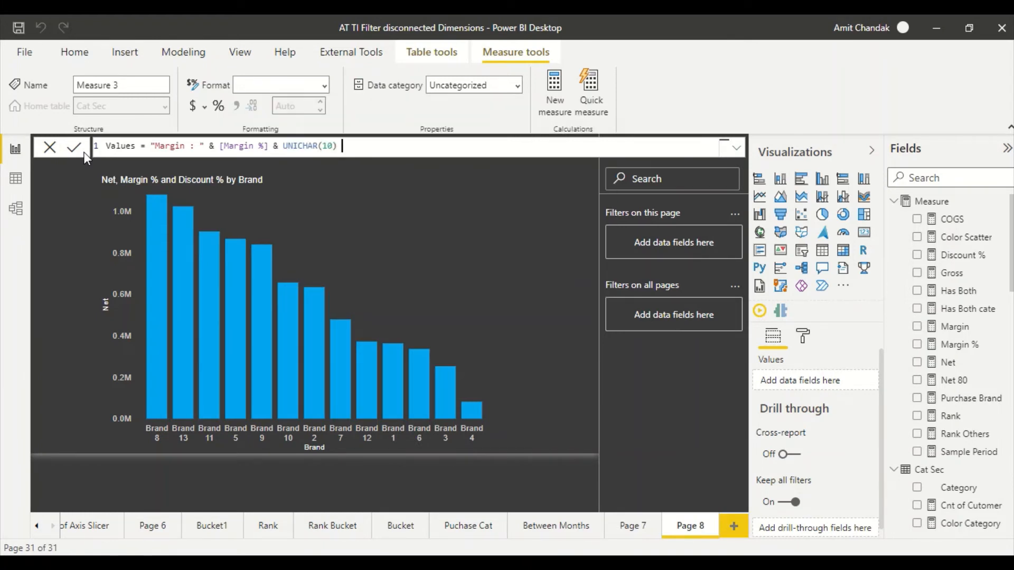
- Append & "Discount %" & [Discount %] to the Values formula and commit the measure
type("& ")
type("\"D")
type("icoun")
key("BackSpace")
key("BackSpace")
type("unt")
key("BackSpace")
key("BackSpace")
key("BackSpace")
key("BackSpace")
key("BackSpace")
key("BackSpace")
type("scount %\" & [Dis")
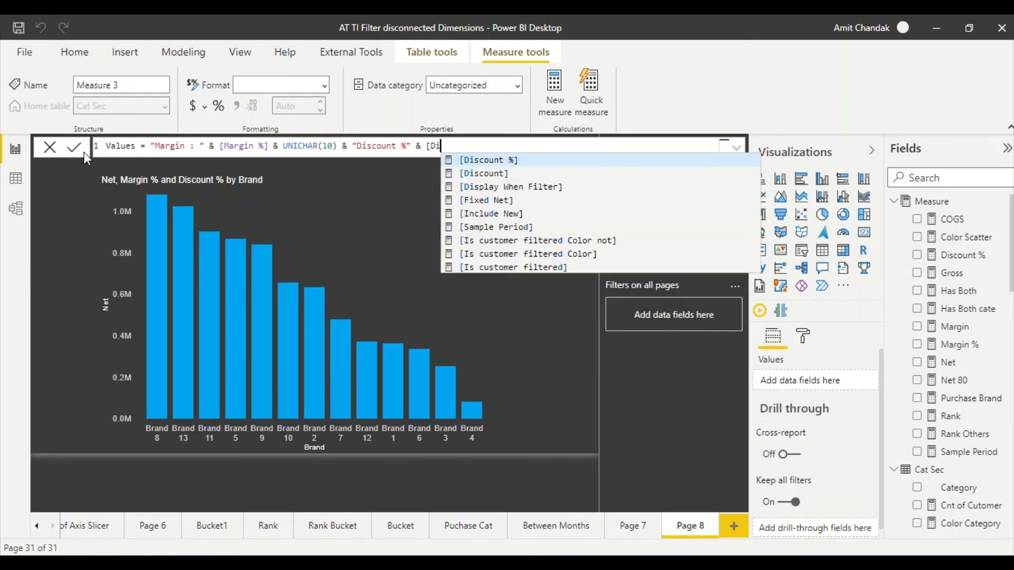
key("Tab")
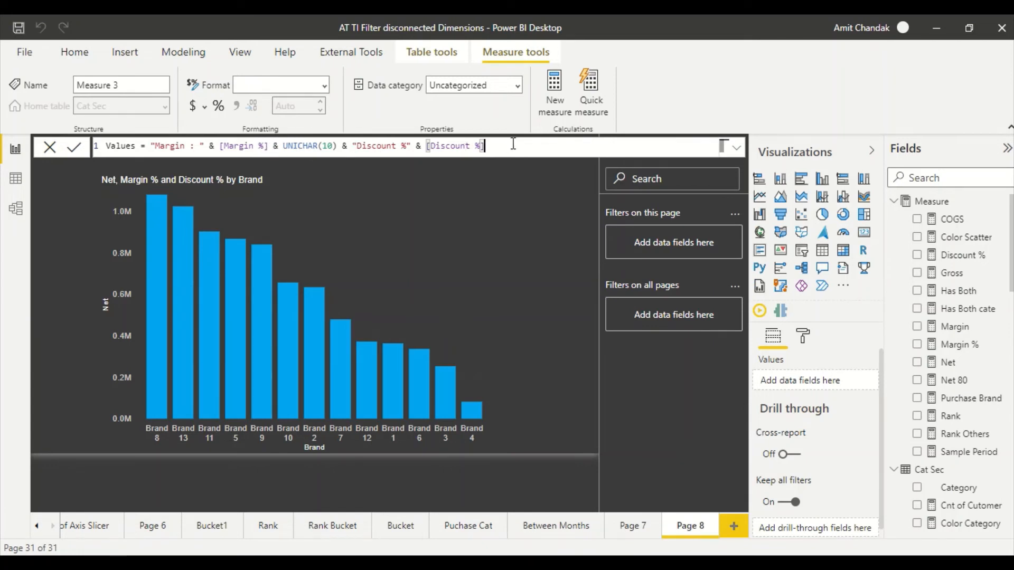
left_click(517, 206)
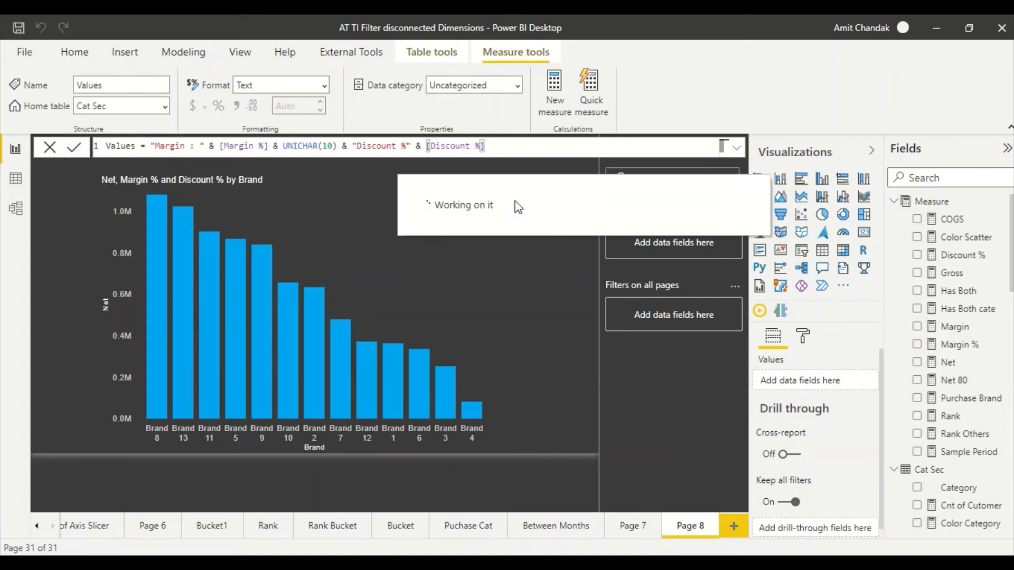
- Replace Margin % and Discount % in the column chart's tooltip fields with the Values measure, and check the tooltip on the Brand 2 column
left_click(940, 178)
type("value")
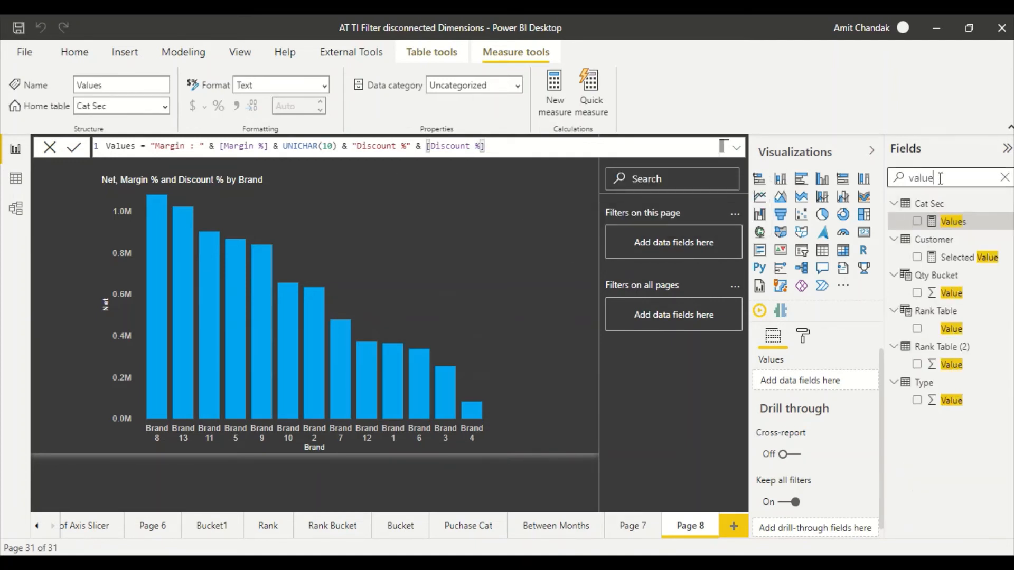
left_click(803, 336)
left_click(491, 334)
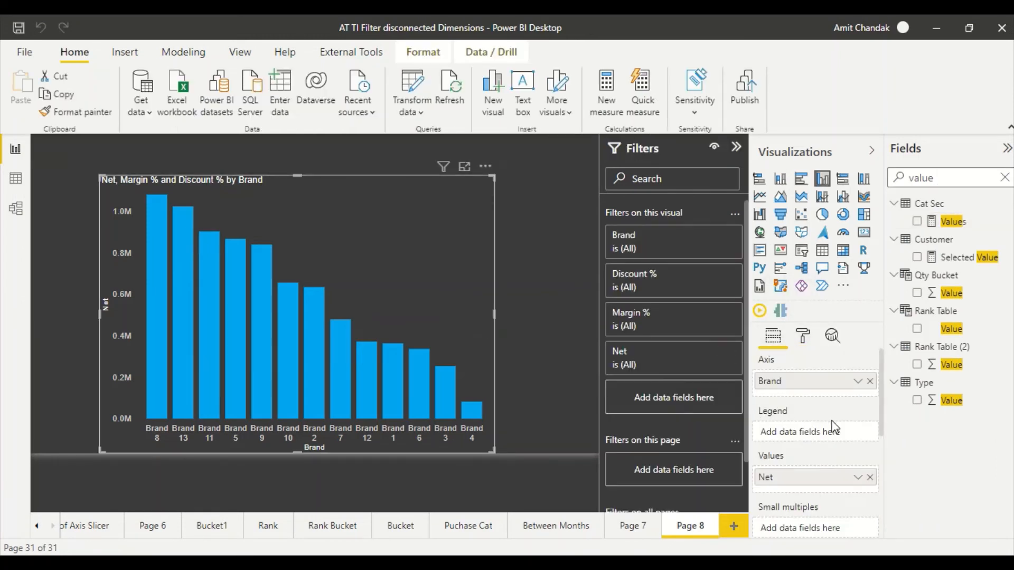
scroll(794, 361, "down", 5)
left_click(870, 432)
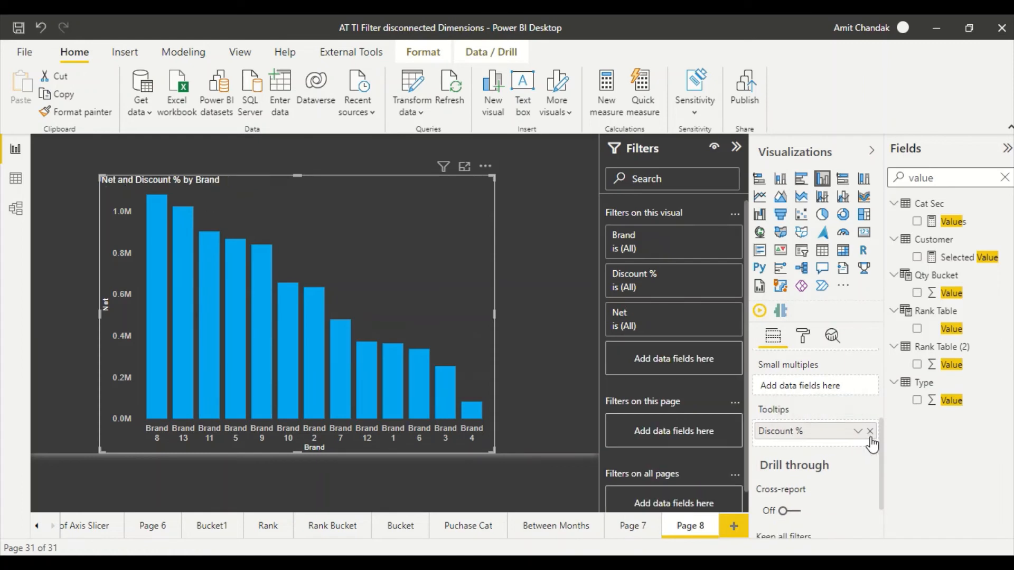
left_click(868, 433)
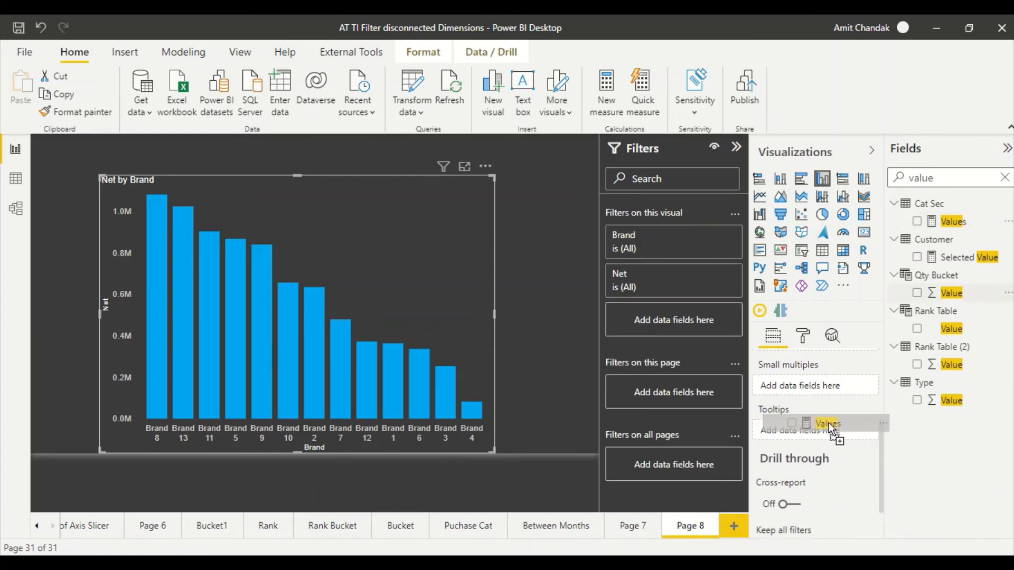
left_click_drag(817, 438, 816, 432)
mouse_move(316, 331)
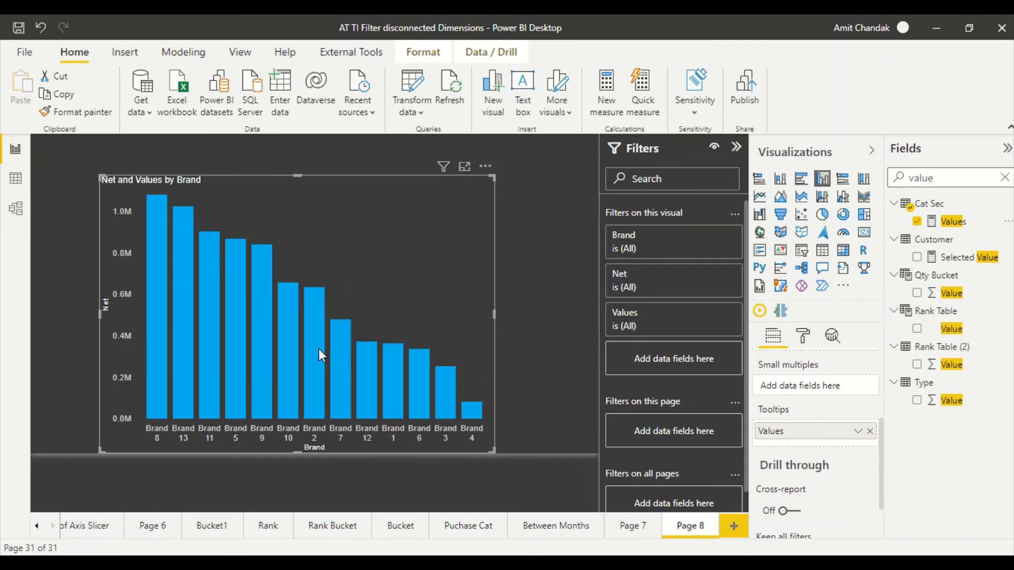
mouse_move(318, 348)
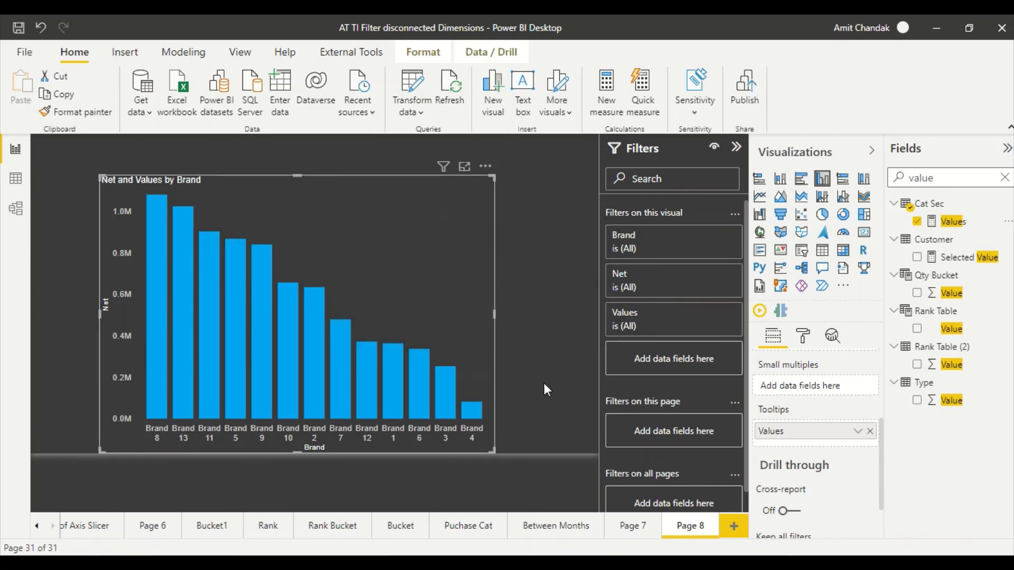
- Switch to Tableau and examine the fields and sheets that can be inserted into the bar chart's tooltip, cancelling the editor when done
key("alt+Tab")
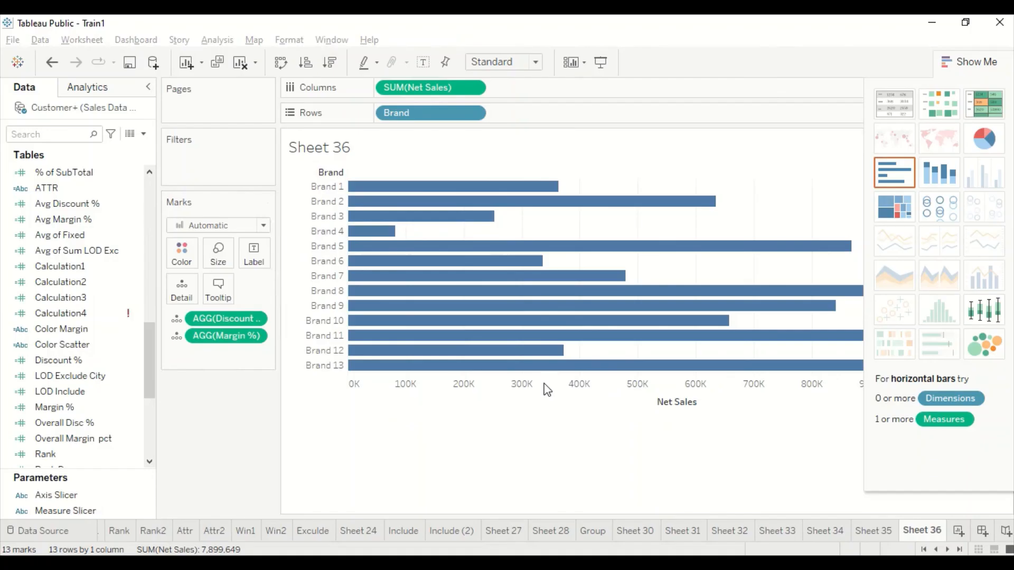
left_click(229, 287)
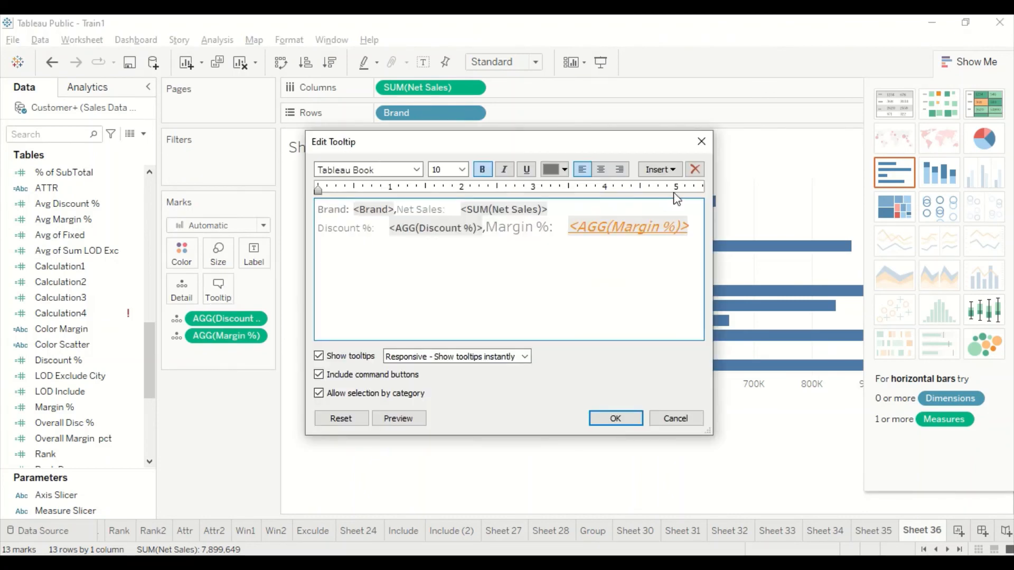
left_click(660, 169)
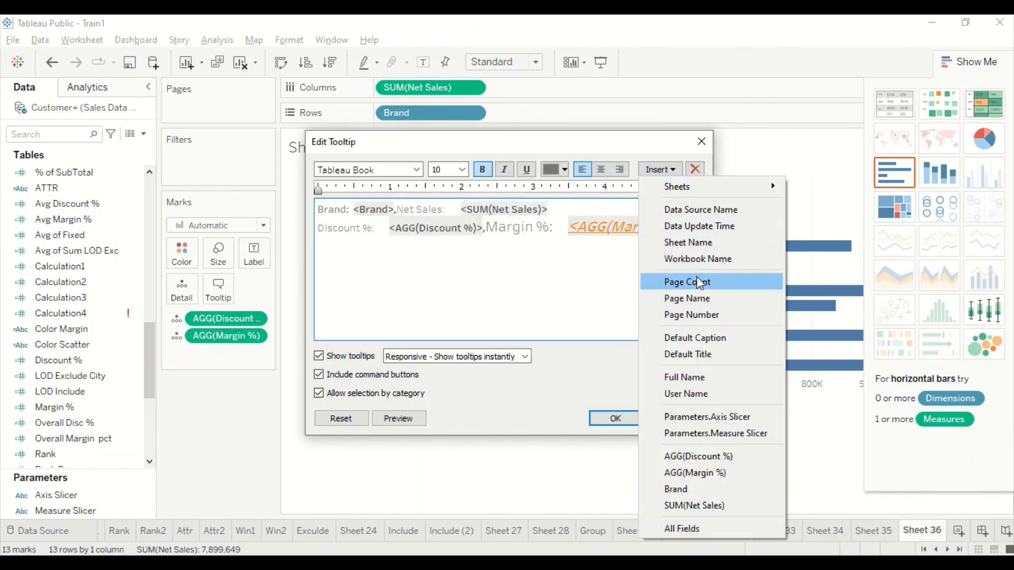
mouse_move(708, 188)
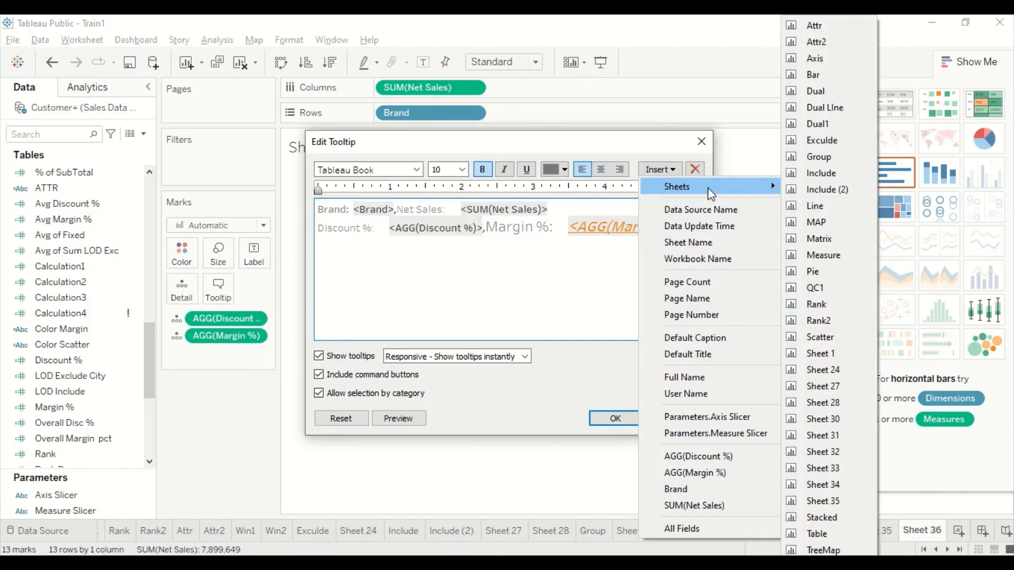
left_click(538, 470)
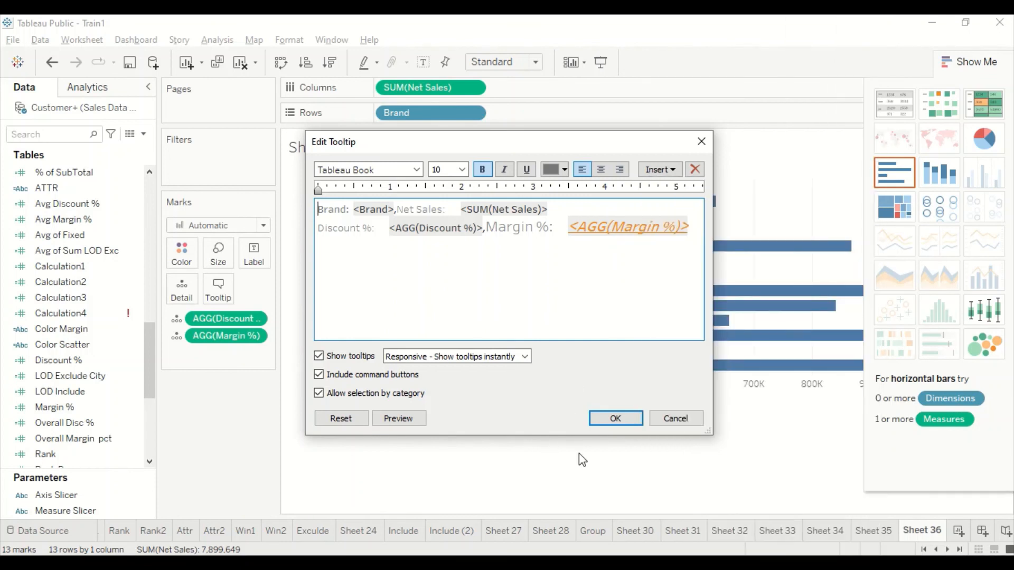
left_click(676, 420)
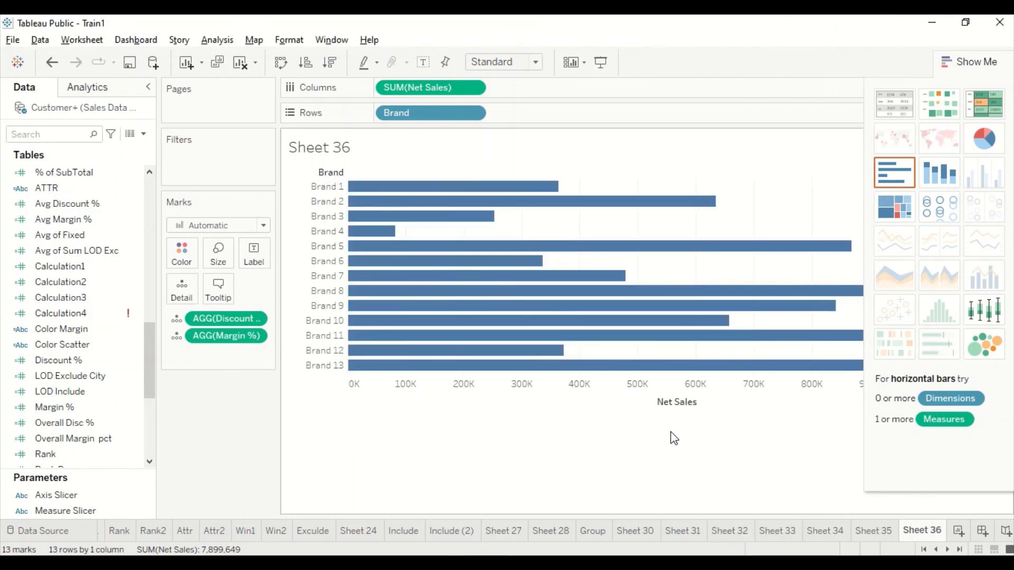